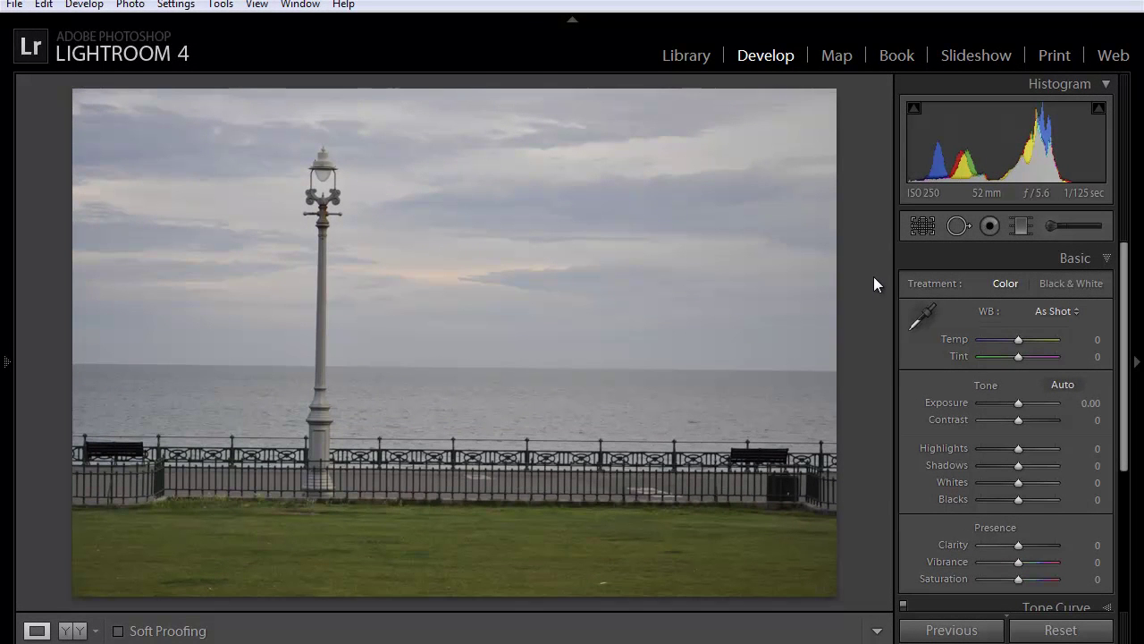
Step: Undo the reset to show the finished edit, and reset the photo's develop settings again
key("ctrl+z")
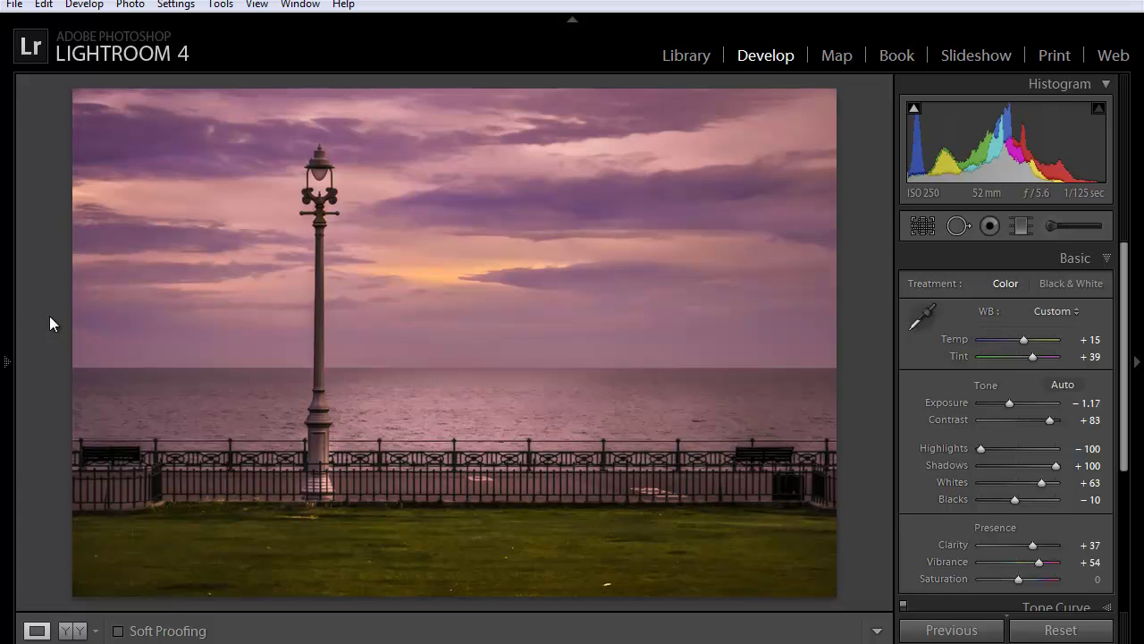
left_click(1026, 628)
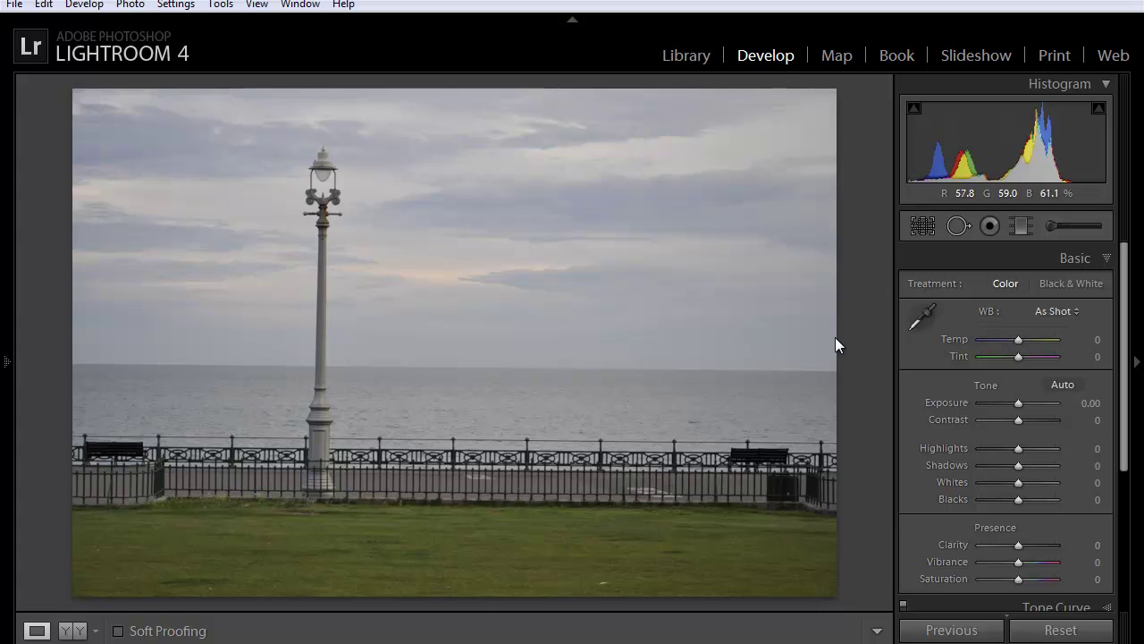
Step: Straighten the photo along the sea's horizon line to an angle of -0.57 and close the crop tool
left_click(924, 227)
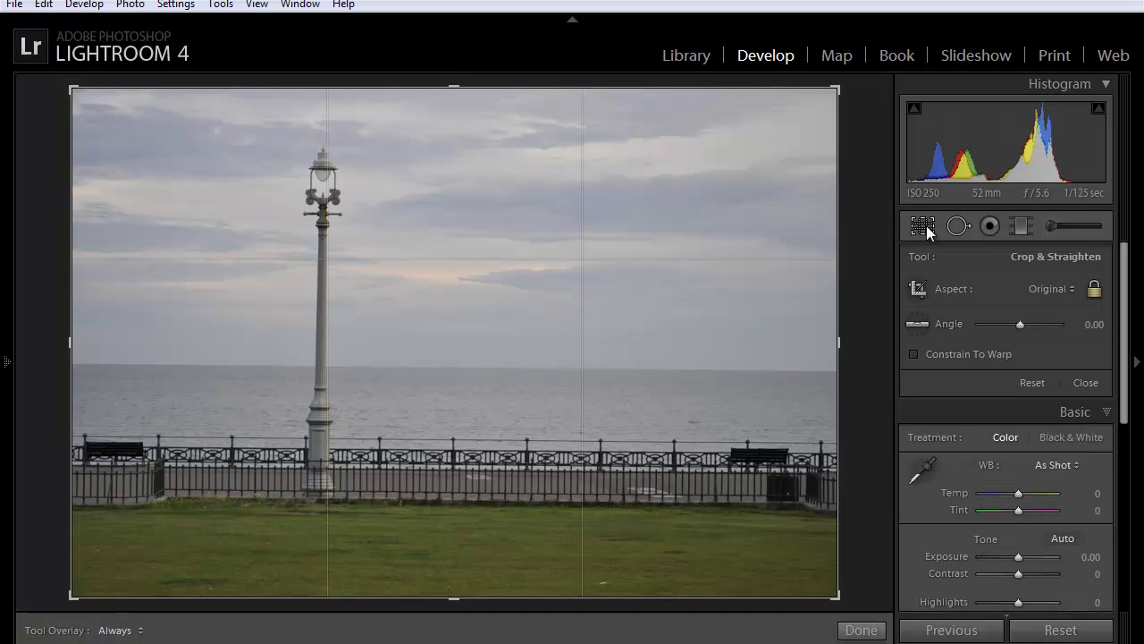
left_click(921, 327)
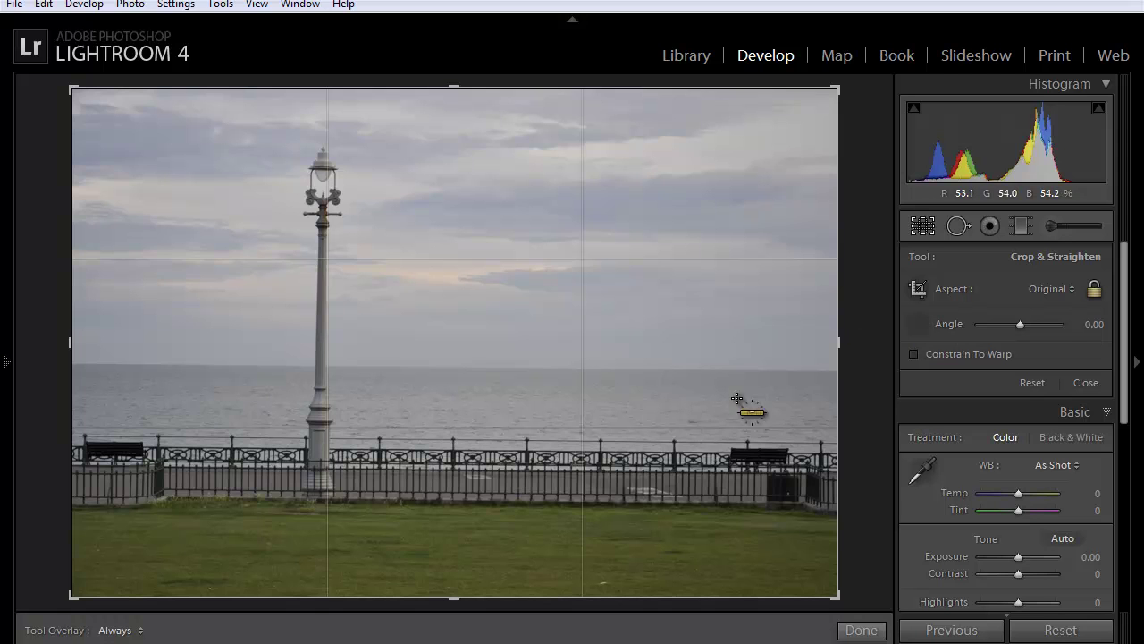
mouse_move(820, 370)
left_mouse_down()
mouse_move(95, 366)
mouse_move(109, 363)
left_mouse_up()
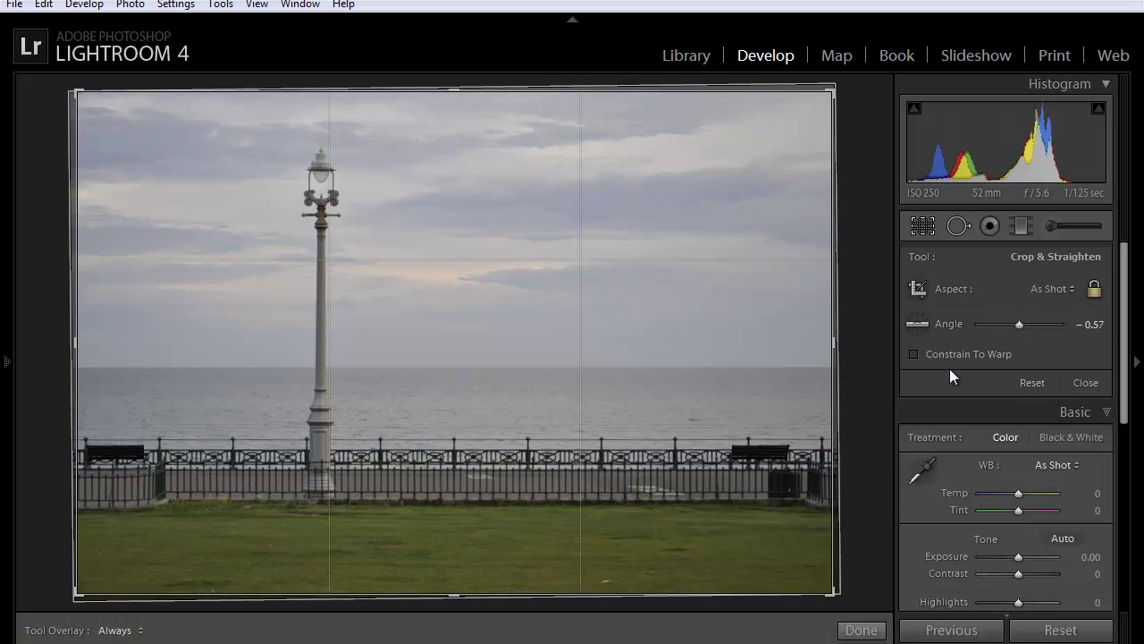
left_click(1080, 386)
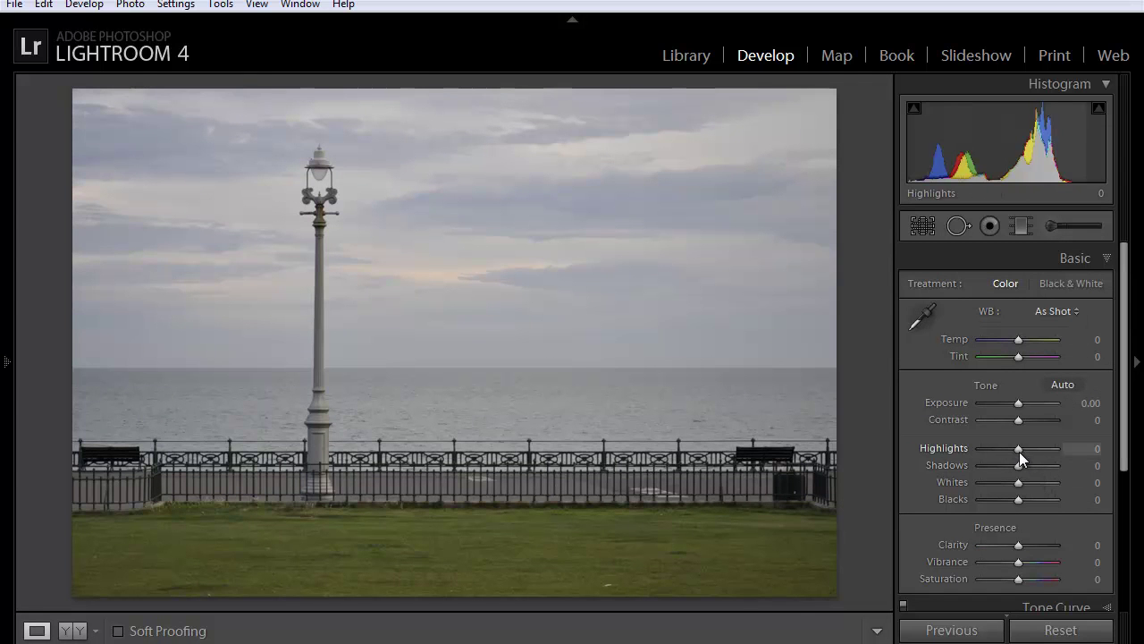
Step: Set Highlights to -100, Shadows to +100, Whites to +71 and Blacks to -17, checking clipping for Whites and Blacks
left_click_drag(1019, 450, 954, 457)
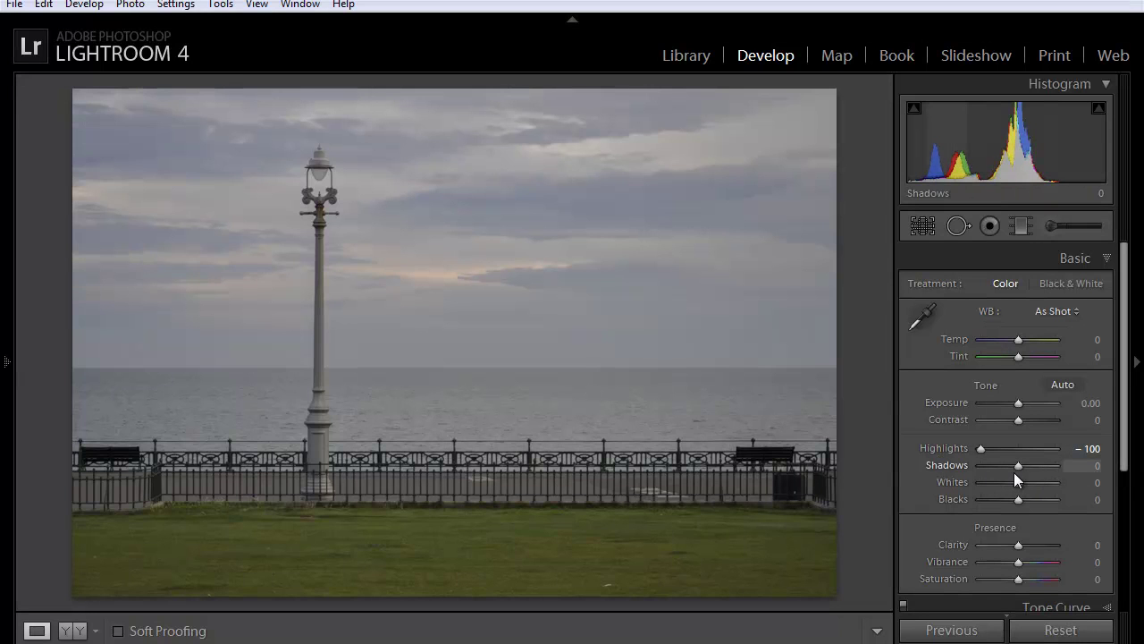
left_click_drag(1020, 465, 1083, 468)
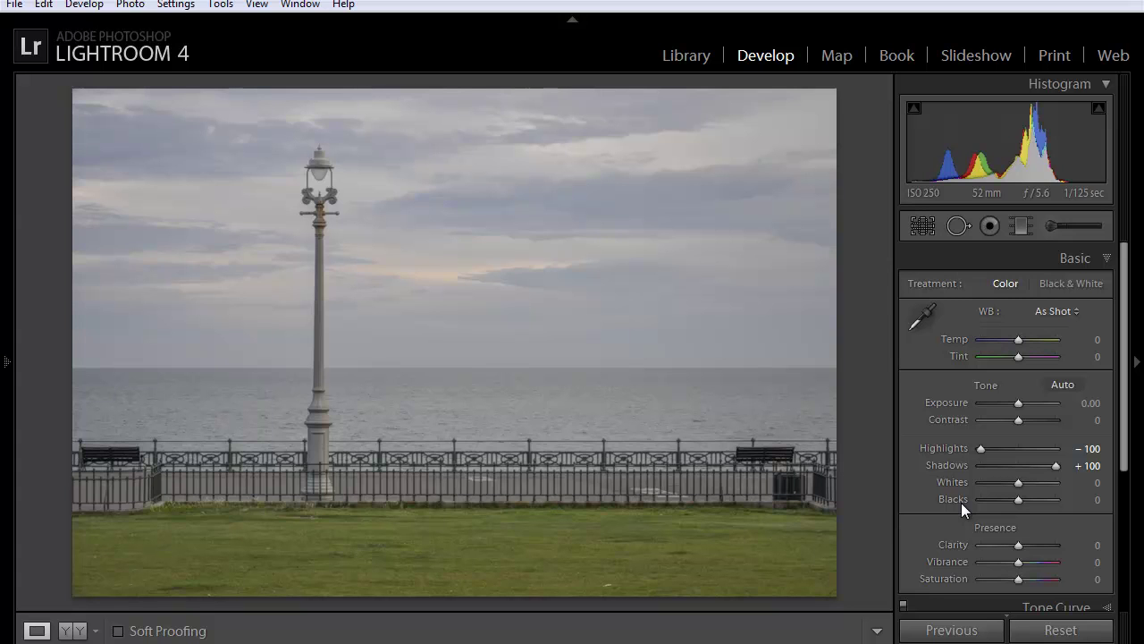
key("alt")
left_click_drag(1017, 484, 1045, 493)
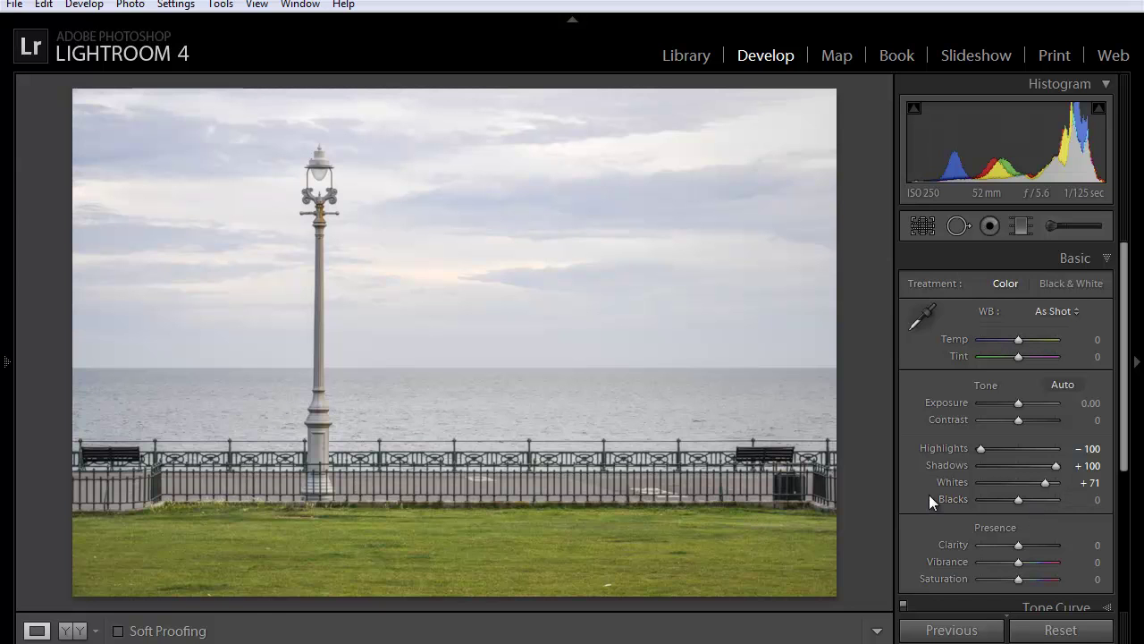
key("alt")
left_click_drag(1017, 503, 1009, 502)
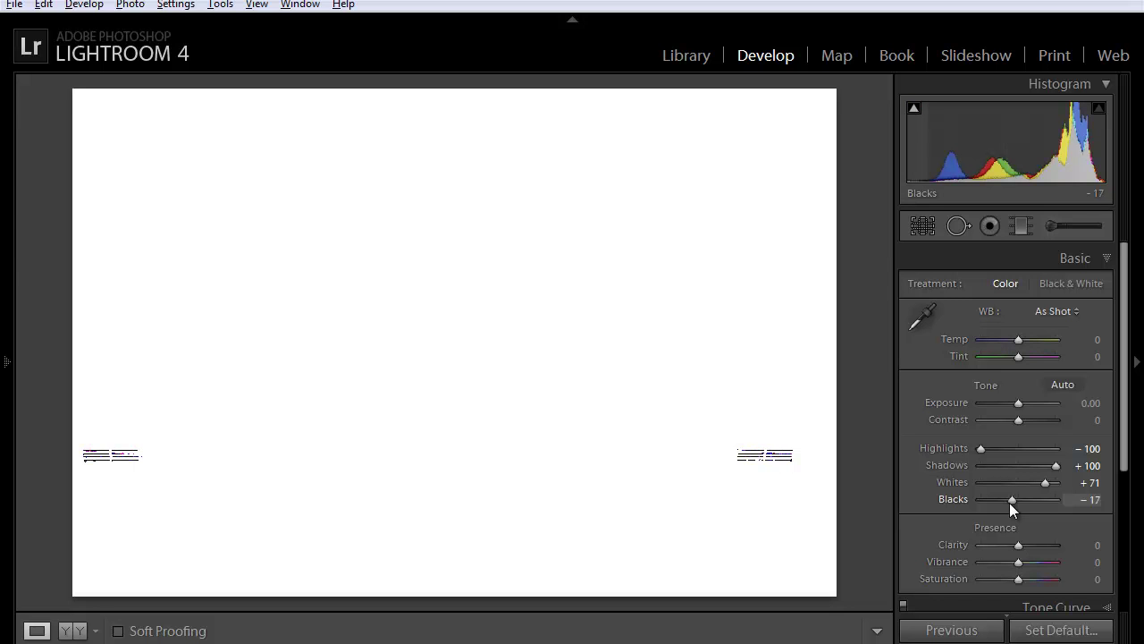
left_click_drag(1010, 503, 1010, 502)
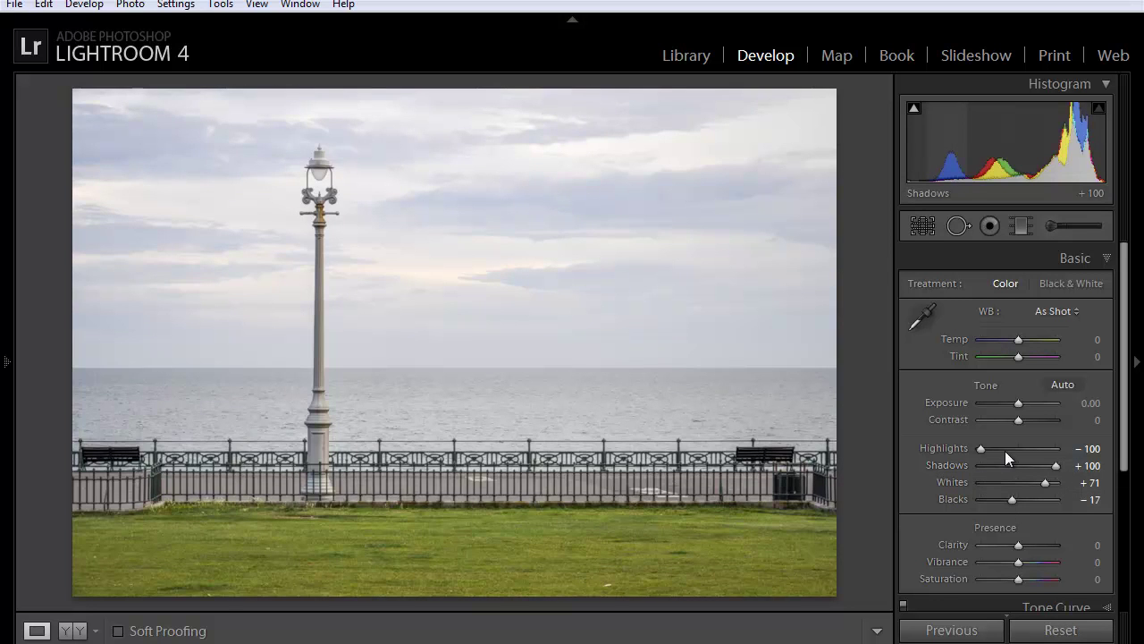
Step: Set Contrast to +31 and Exposure to -0.95, and shift the white balance to Temp +5 and Tint +24
left_click_drag(1018, 421, 1030, 422)
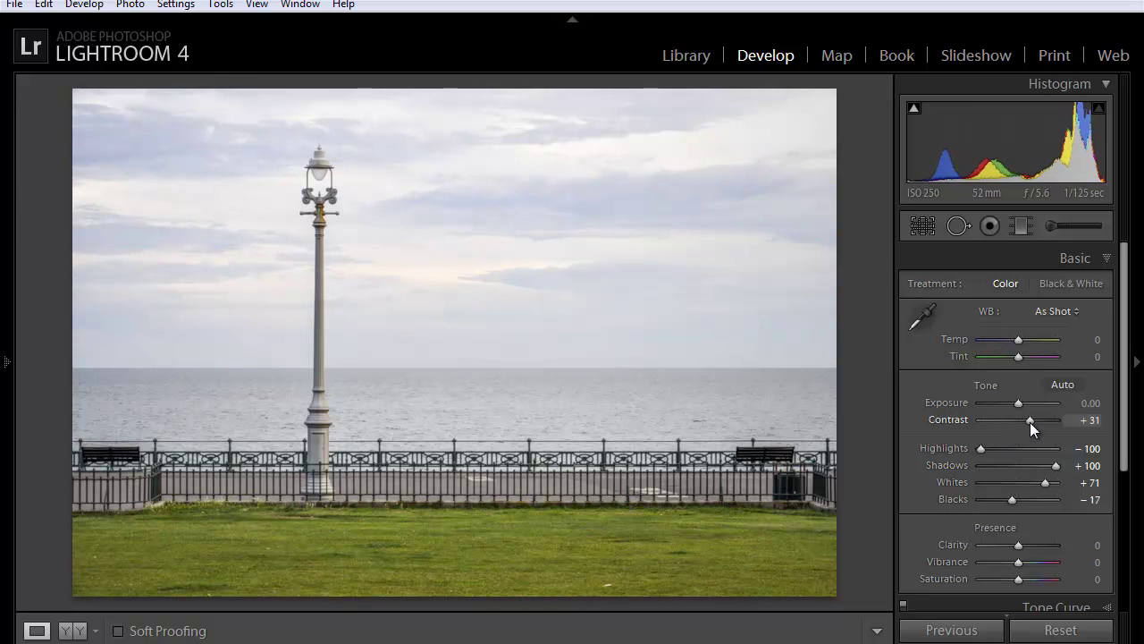
left_click_drag(1016, 406, 1013, 406)
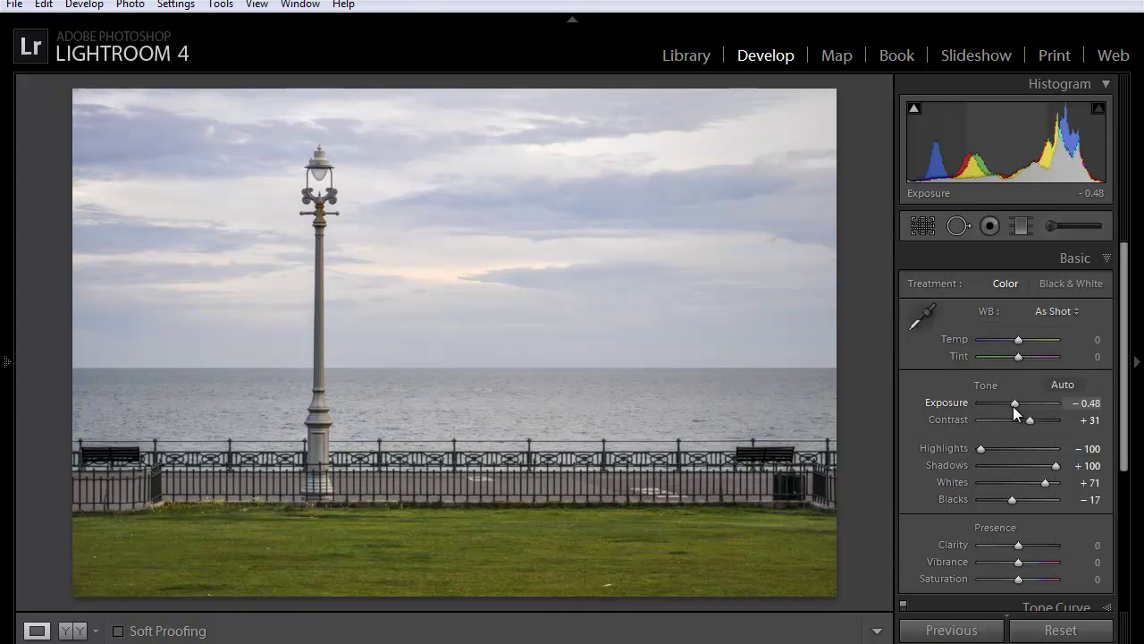
left_click_drag(1012, 406, 1009, 406)
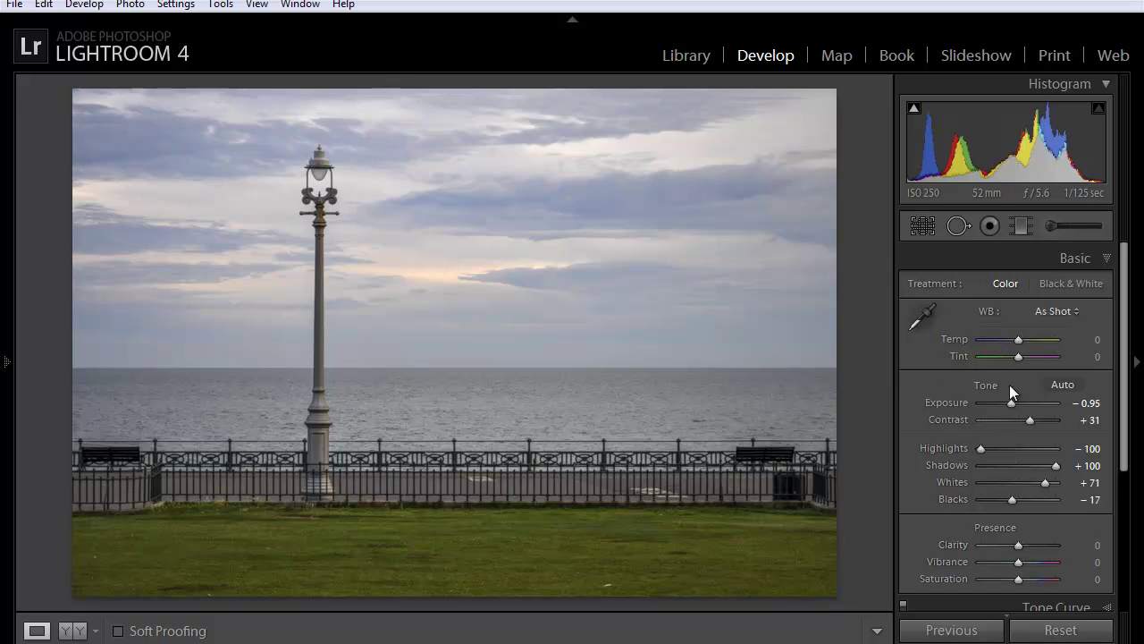
mouse_move(1018, 339)
left_mouse_down()
mouse_move(1004, 340)
mouse_move(1022, 341)
mouse_move(1028, 359)
left_mouse_up()
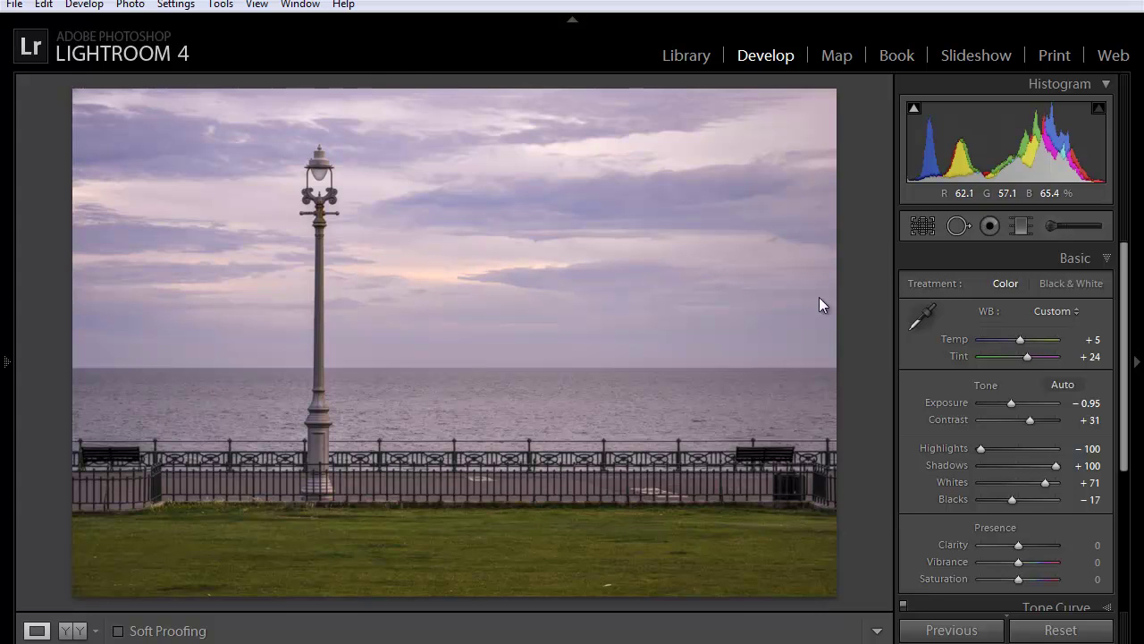
Step: Paint over the glowing strip of sky beside the lamp post with a size 9 adjustment brush using the Temp effect at 25
left_click(1053, 225)
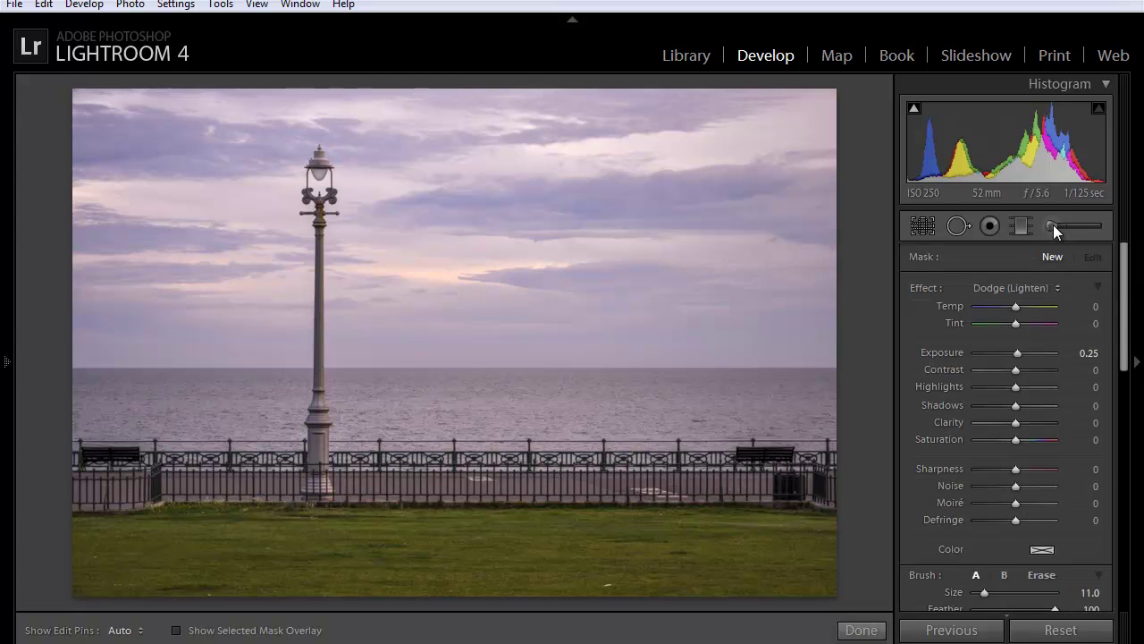
left_click(1020, 287)
left_click(819, 228)
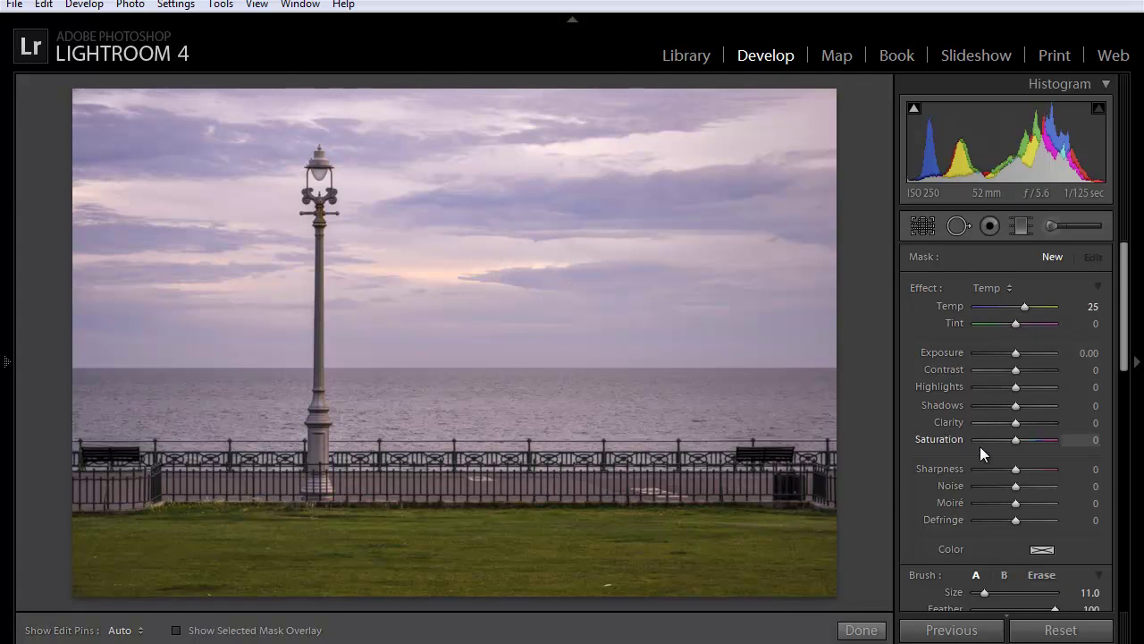
scroll(979, 446, "down", 2)
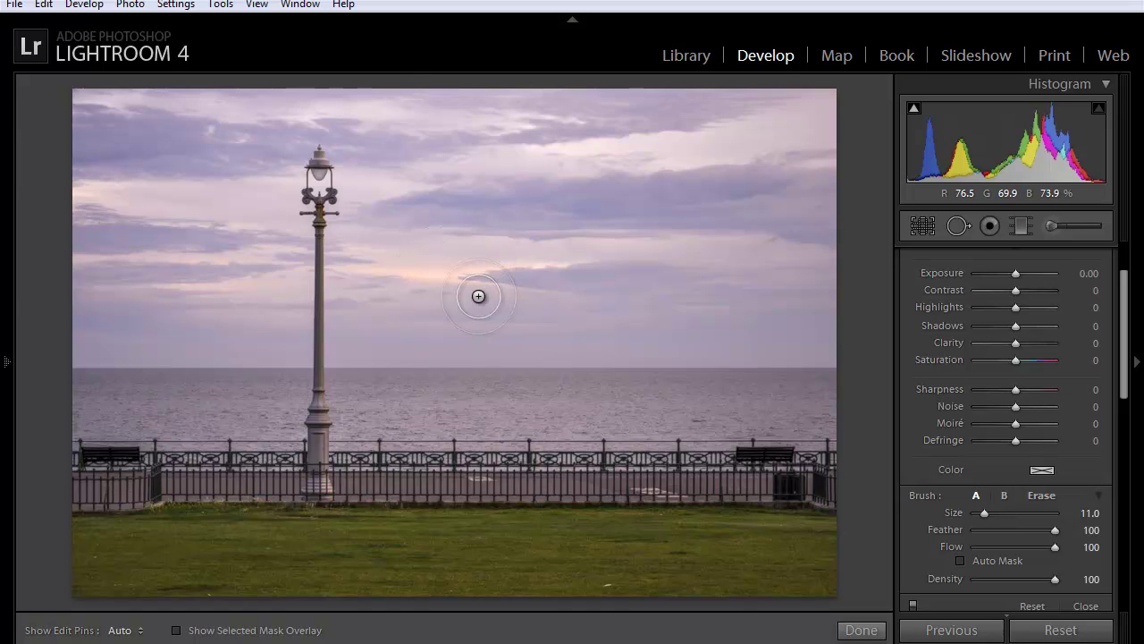
scroll(464, 301, "up", 1)
scroll(465, 303, "down", 3)
key("h")
mouse_move(381, 276)
left_mouse_down()
mouse_move(383, 263)
mouse_move(434, 260)
mouse_move(583, 275)
left_mouse_up()
key("h")
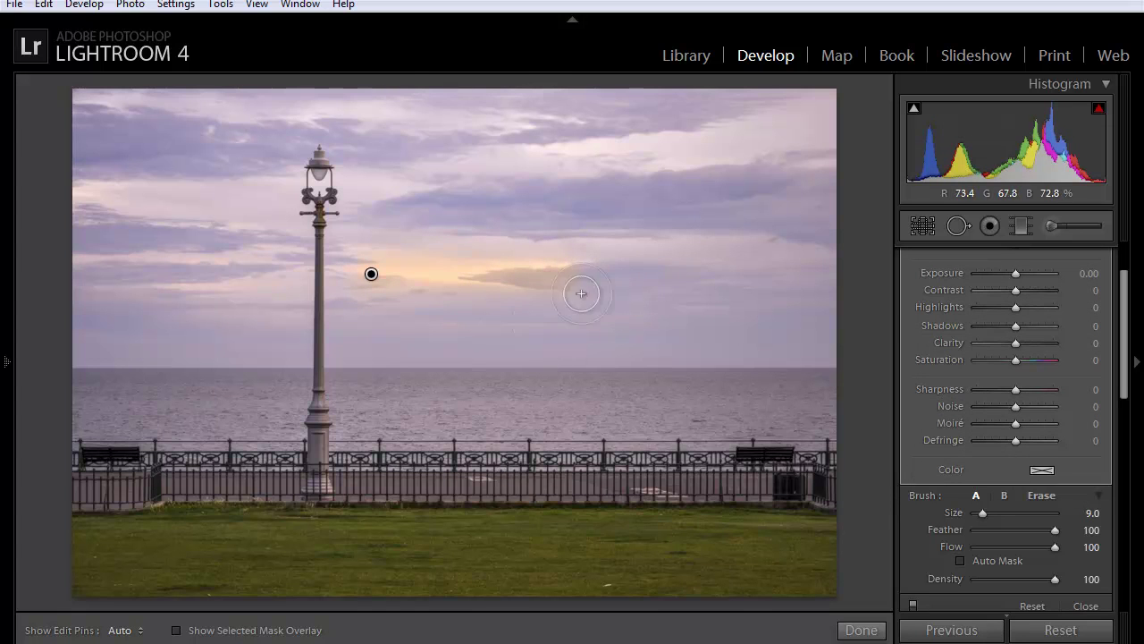
Step: Erase the warm brush mask where it spills onto the dark cloud and sky around the glow
key("alt")
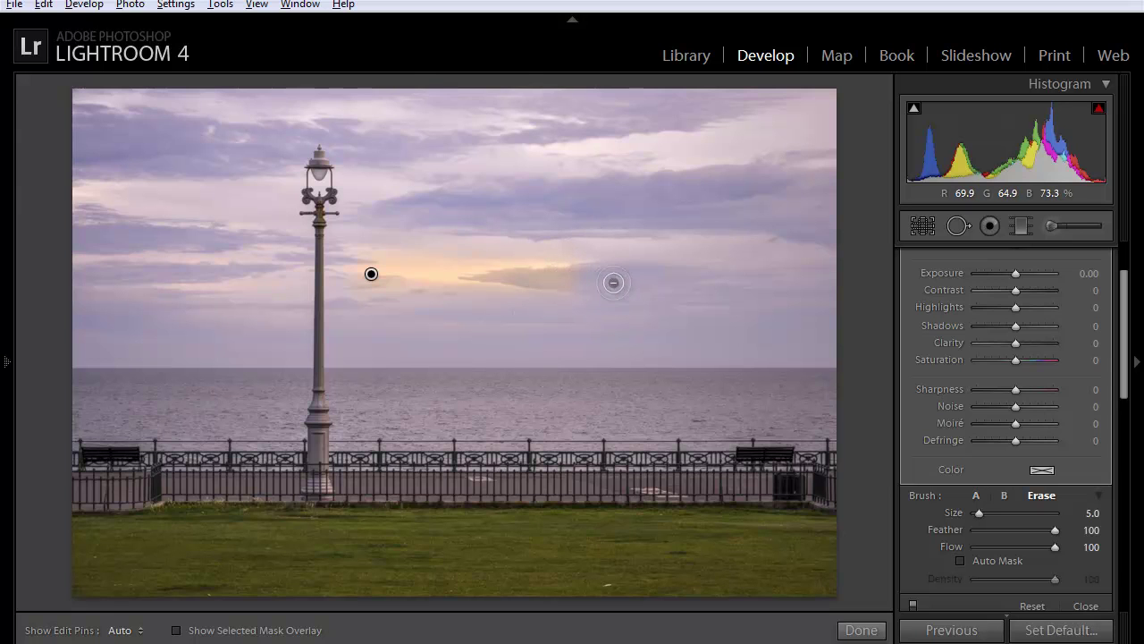
scroll(614, 282, "up", 4)
key("h")
mouse_move(602, 284)
left_mouse_down()
mouse_move(522, 301)
mouse_move(497, 302)
mouse_move(563, 293)
mouse_move(486, 294)
mouse_move(551, 293)
mouse_move(628, 258)
left_mouse_up()
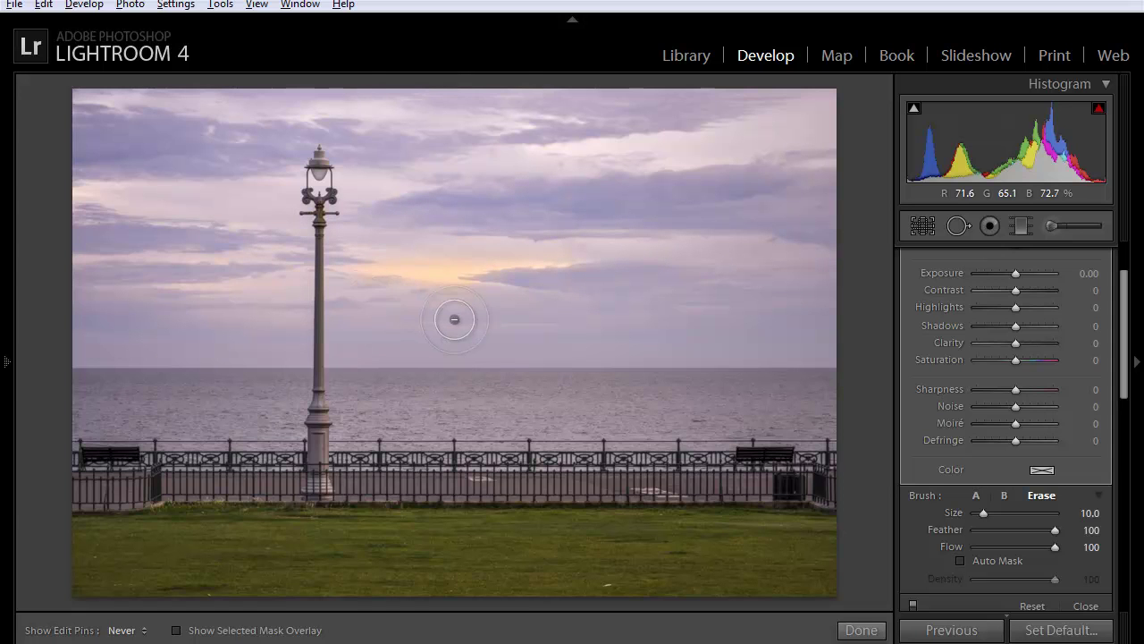
key("alt")
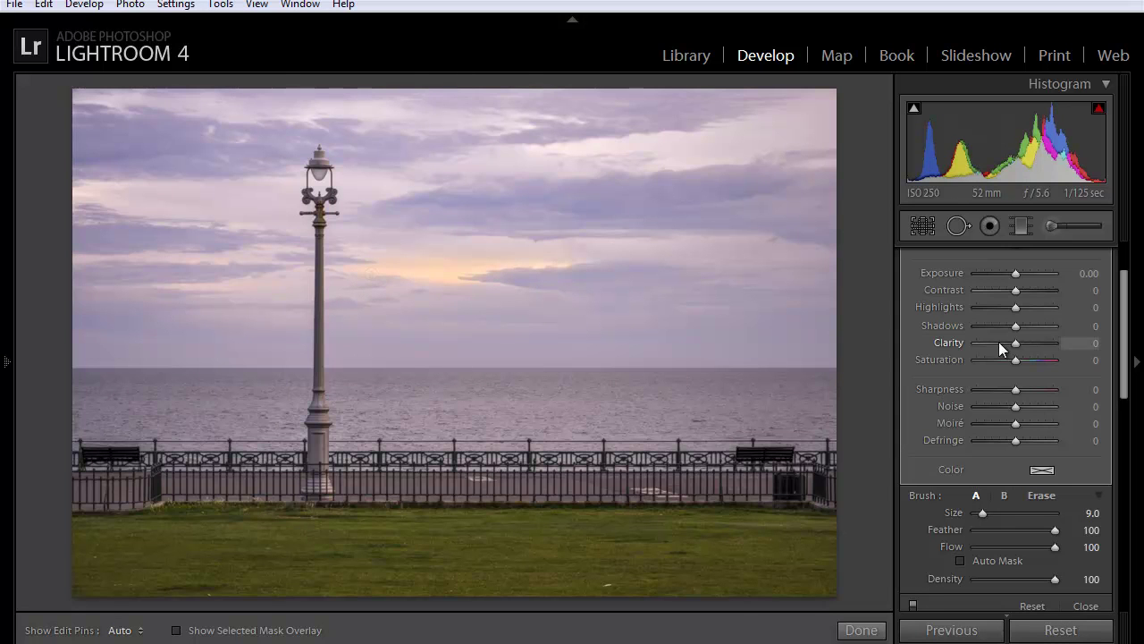
Step: Try a brighter Exposure and a darker one of -0.40 on the brushed glow, and reset Exposure to 0
left_click(1079, 274)
type("0.7")
key("Return")
left_click(1080, 273)
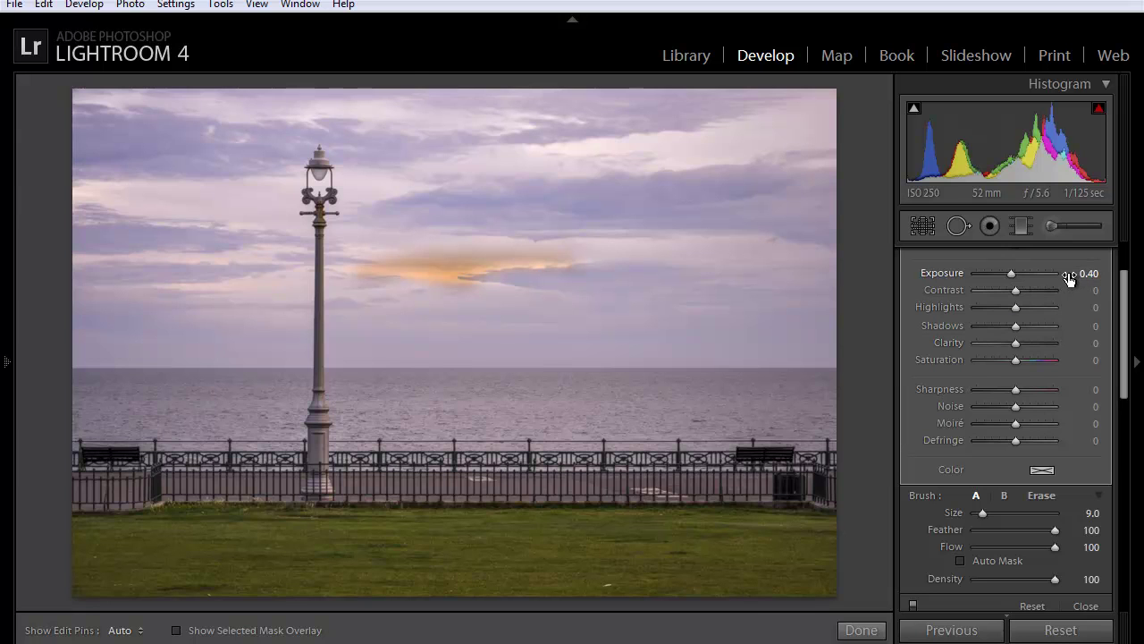
type("-0.4")
key("Return")
double_click(949, 274)
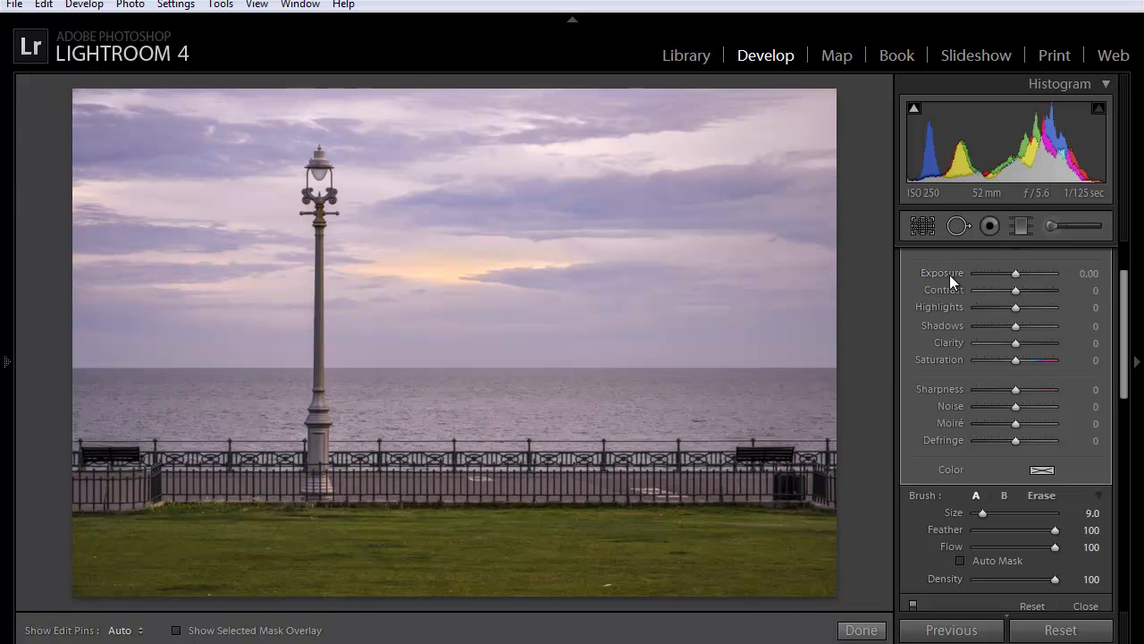
Step: Set the brushed glow's Temp to 38, boost Saturation to between 60 and 70, reset Clarity to 0 and finish the brush
scroll(1082, 340, "up", 2)
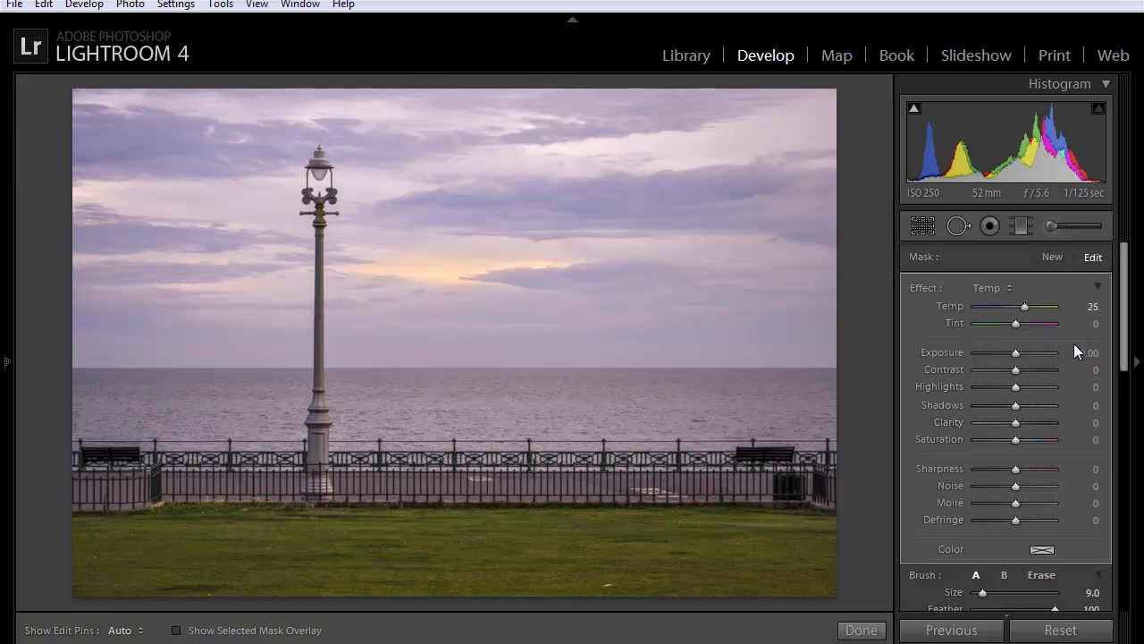
left_click_drag(1014, 426, 1045, 438)
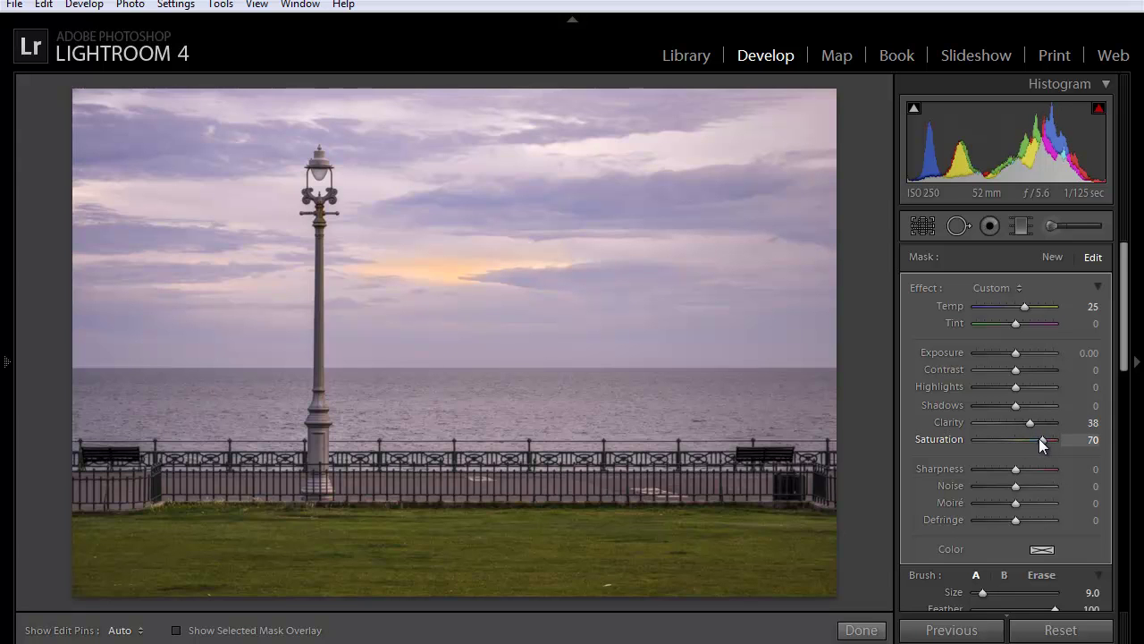
left_click_drag(1024, 312, 1029, 310)
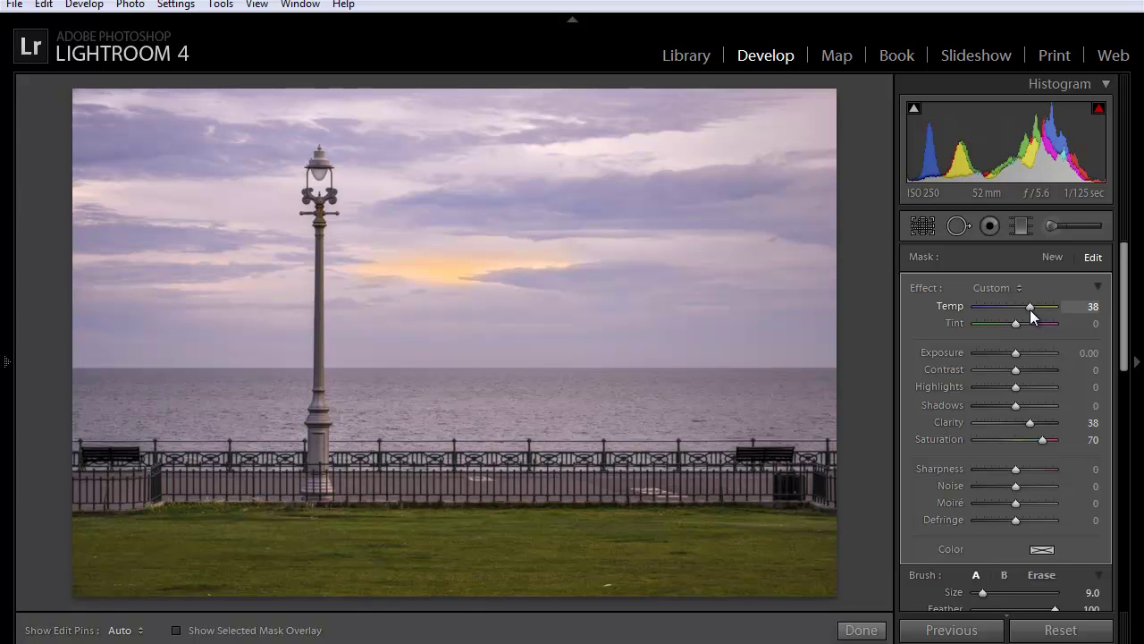
double_click(950, 418)
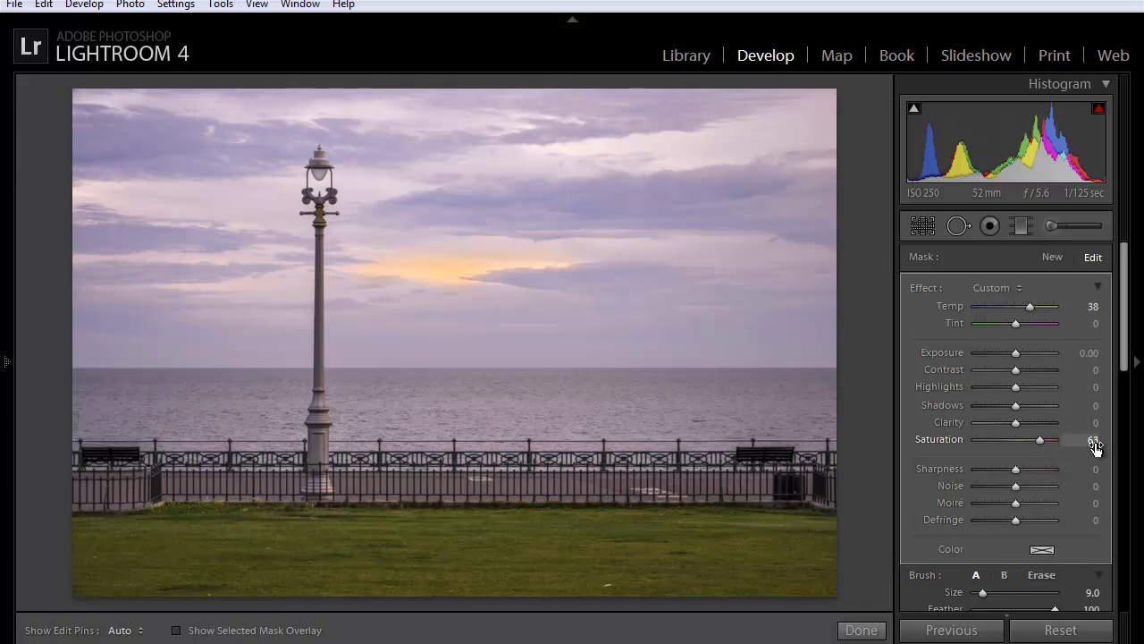
left_click(865, 629)
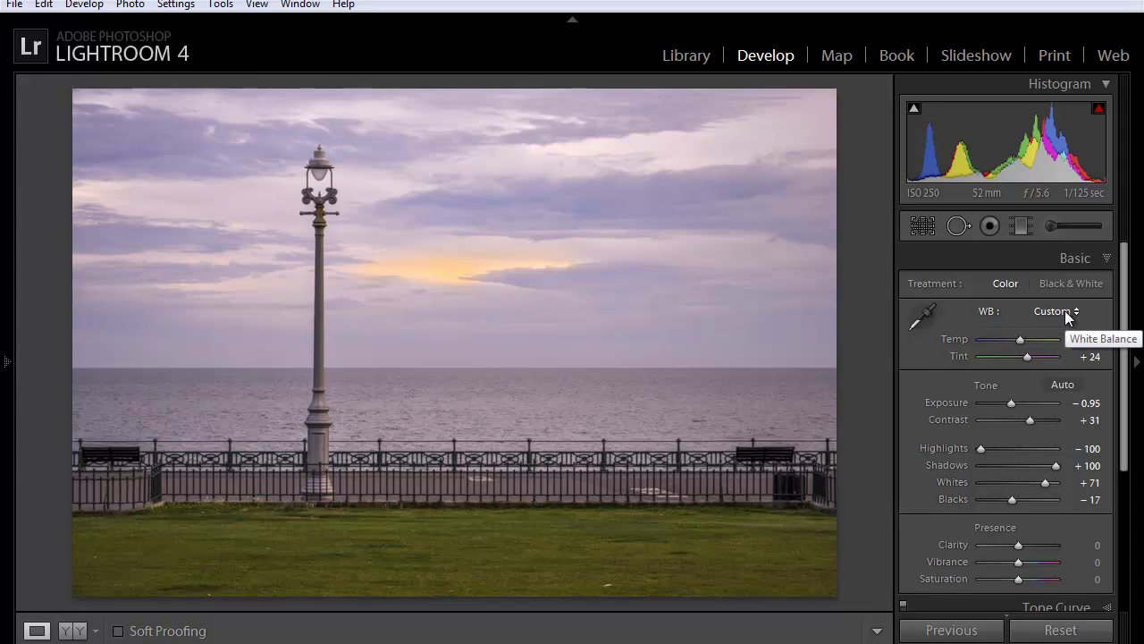
Step: Raise the whole photo's Vibrance to +38, keeping the Custom white balance
left_click(1064, 310)
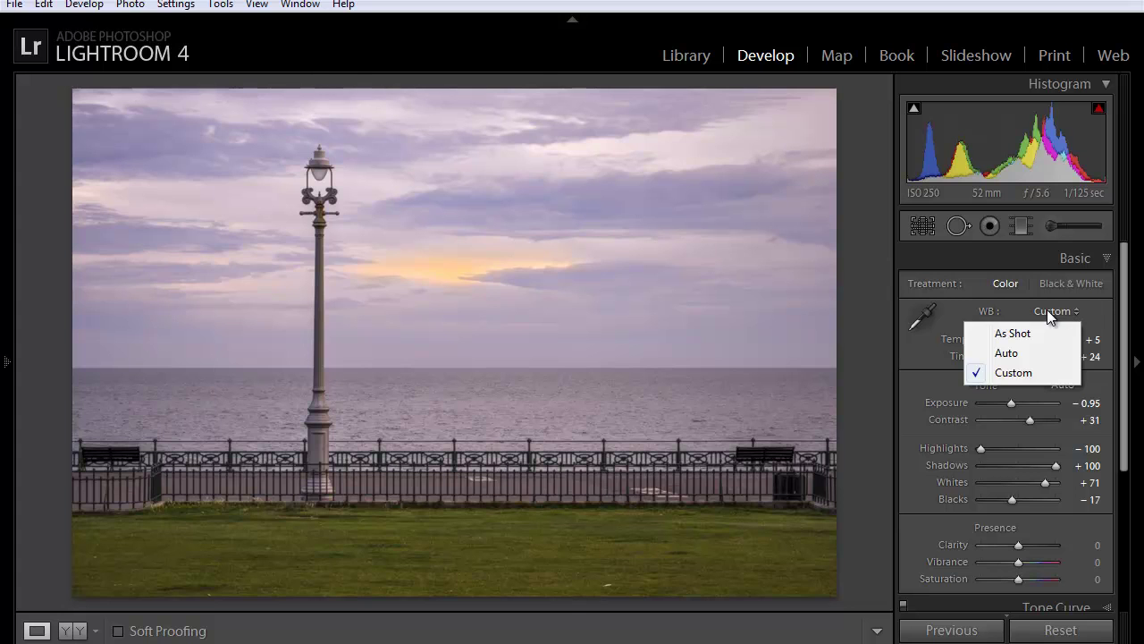
left_click(1046, 309)
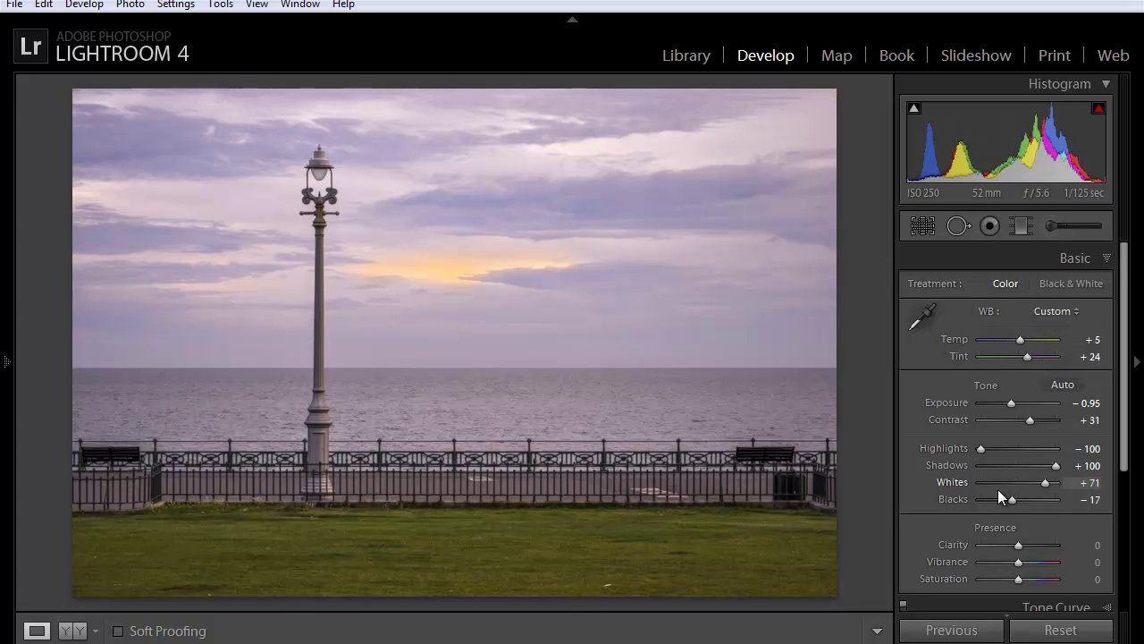
scroll(994, 440, "down", 1)
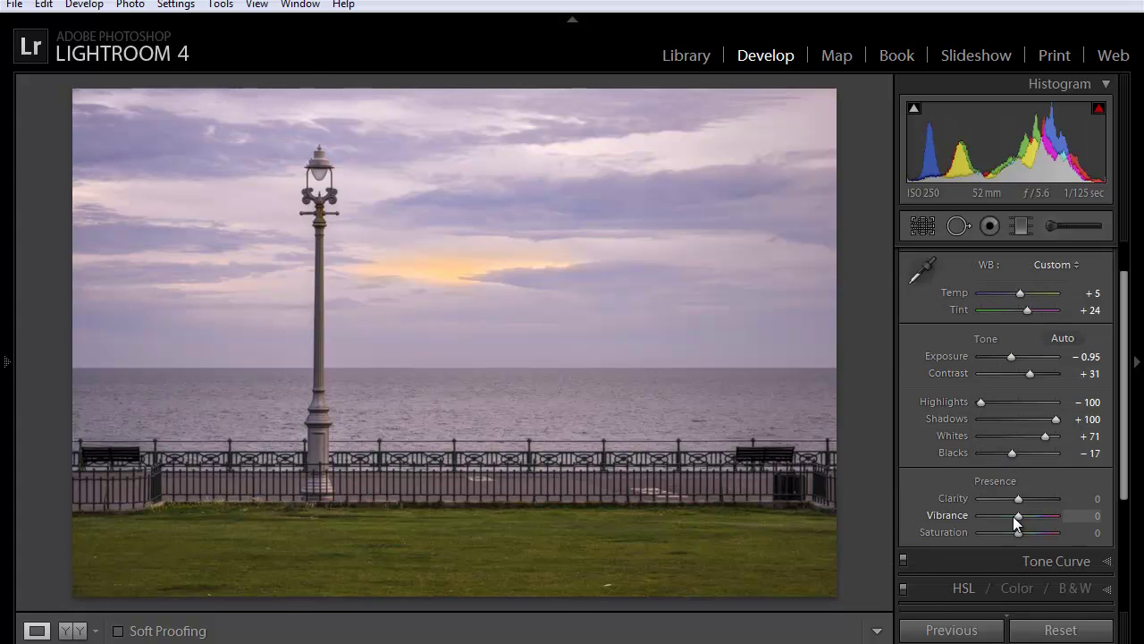
left_click_drag(1017, 518, 1034, 519)
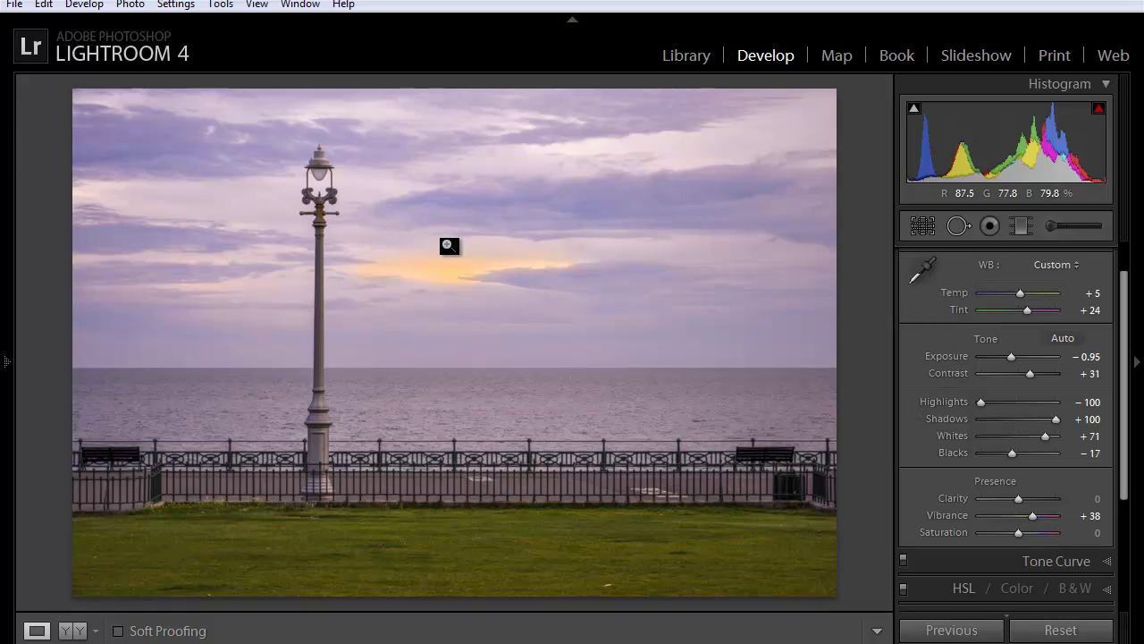
Step: Add a graduated filter with Exposure -0.30, running from the top edge of the sky down past the horizon
left_click(1021, 227)
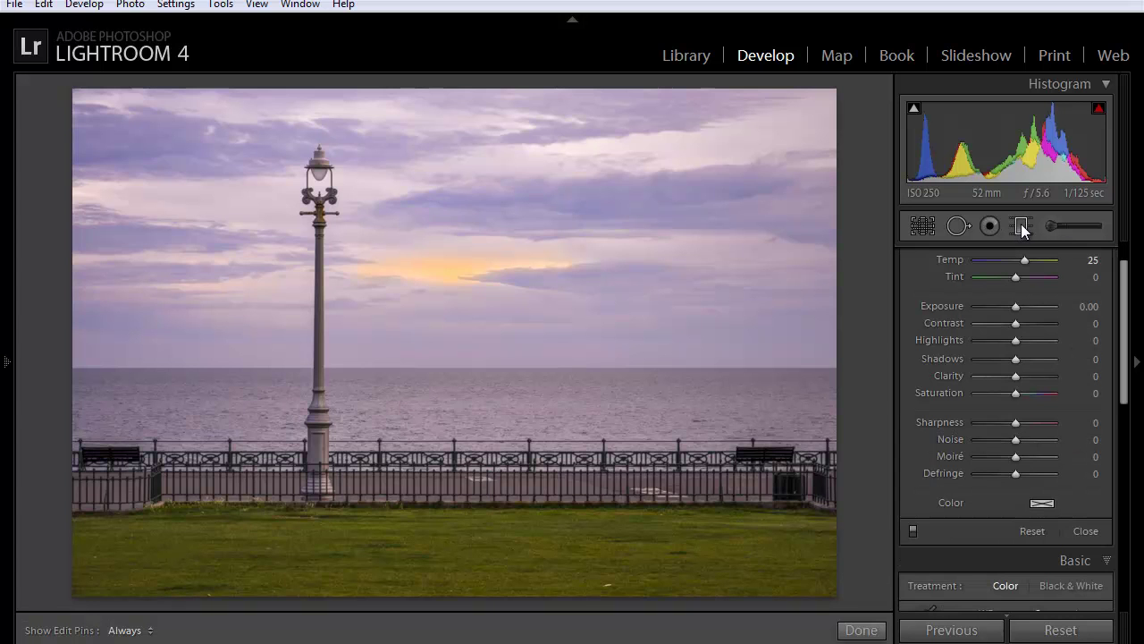
left_click(993, 289)
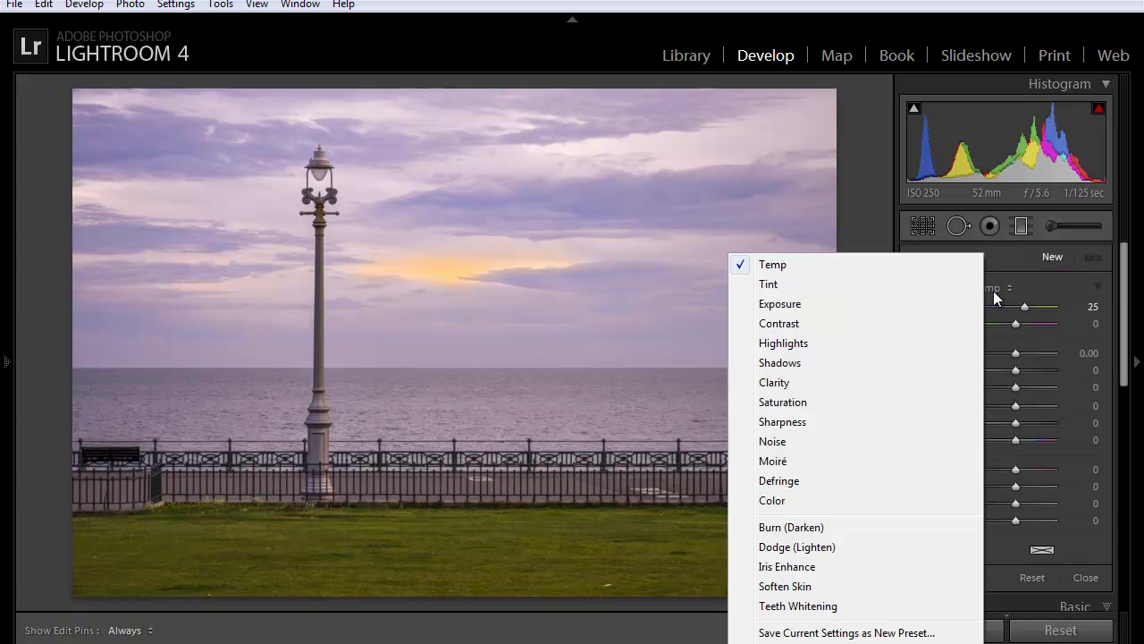
left_click(814, 304)
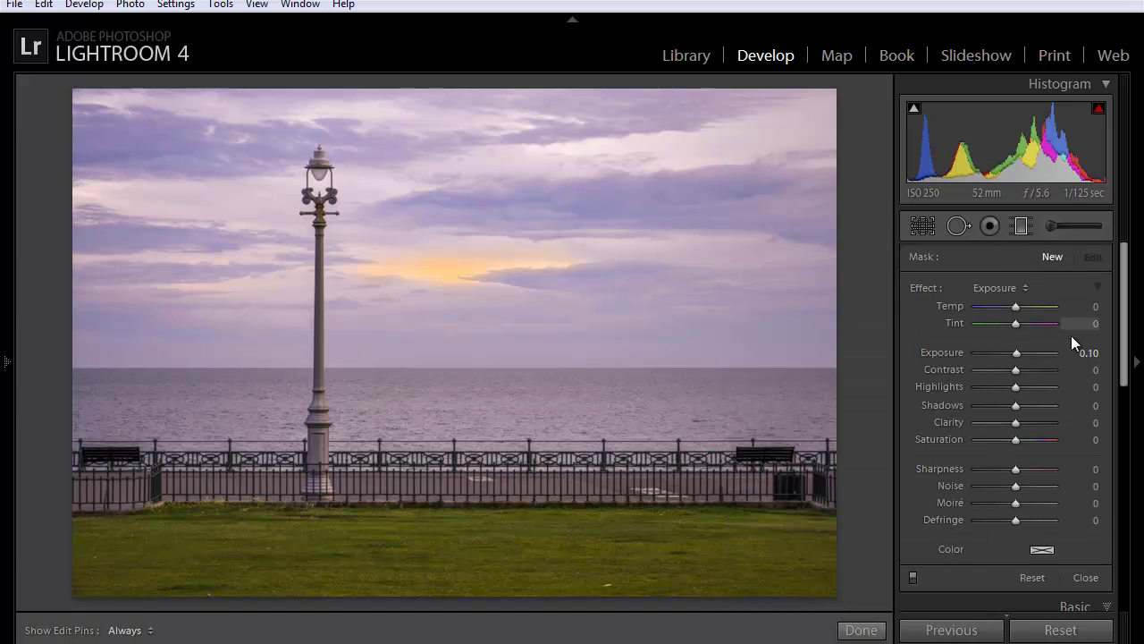
left_click_drag(1088, 354, 1084, 358)
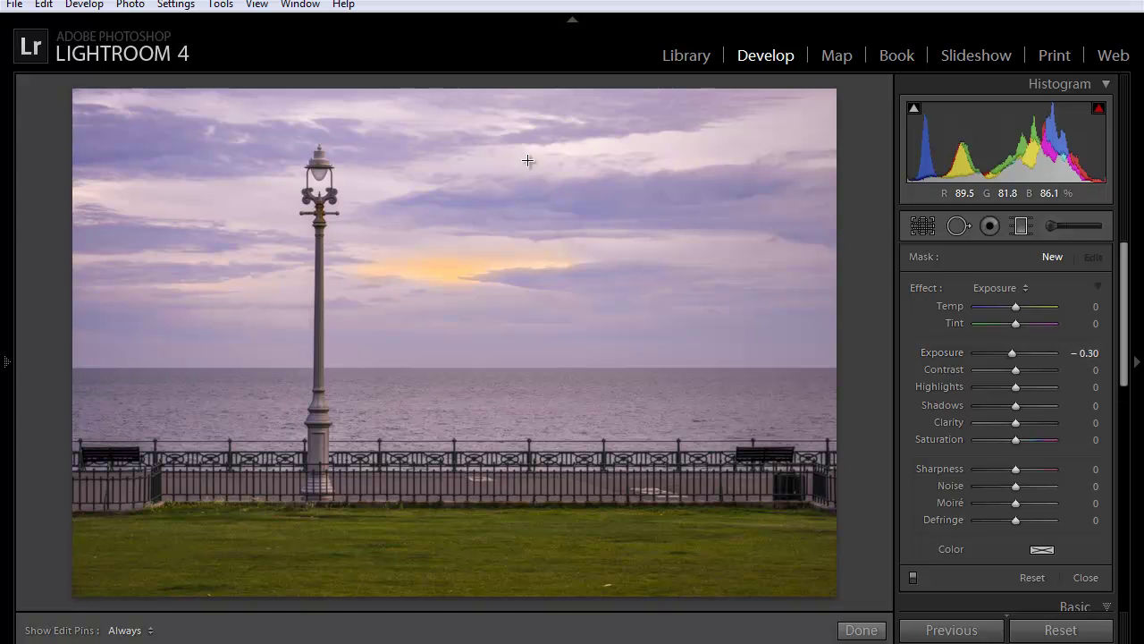
mouse_move(449, 98)
left_mouse_down()
mouse_move(477, 355)
mouse_move(468, 414)
mouse_move(496, 615)
left_mouse_up()
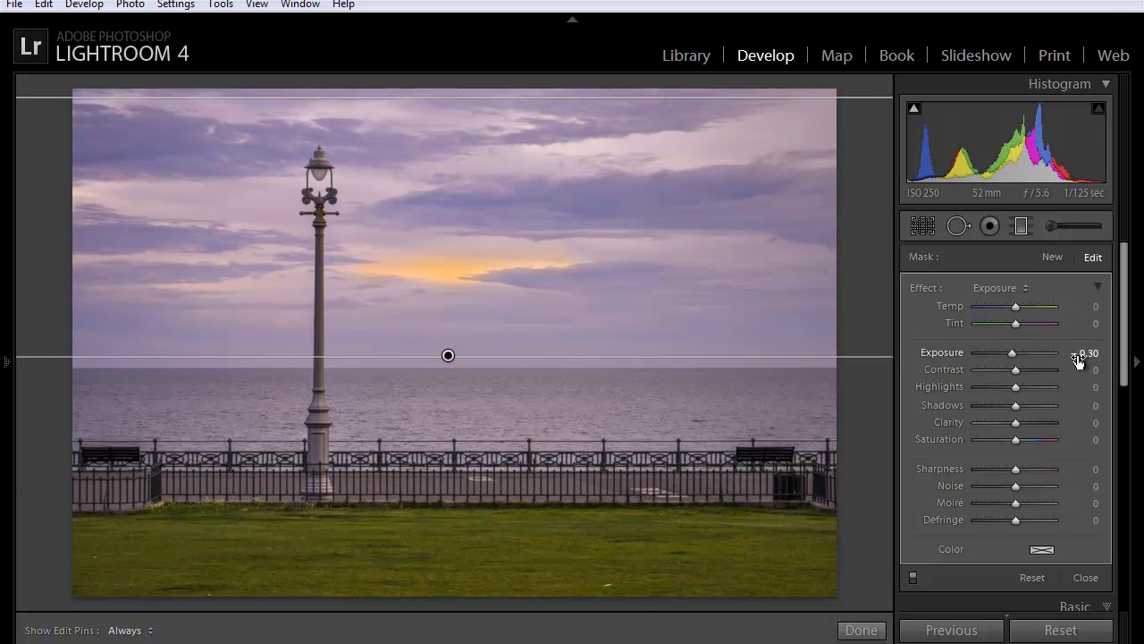
Step: Set the sky graduated filter's Exposure to -0.40, Contrast to 36 and Clarity to 36, and finish the filter
left_click_drag(1076, 359, 1075, 359)
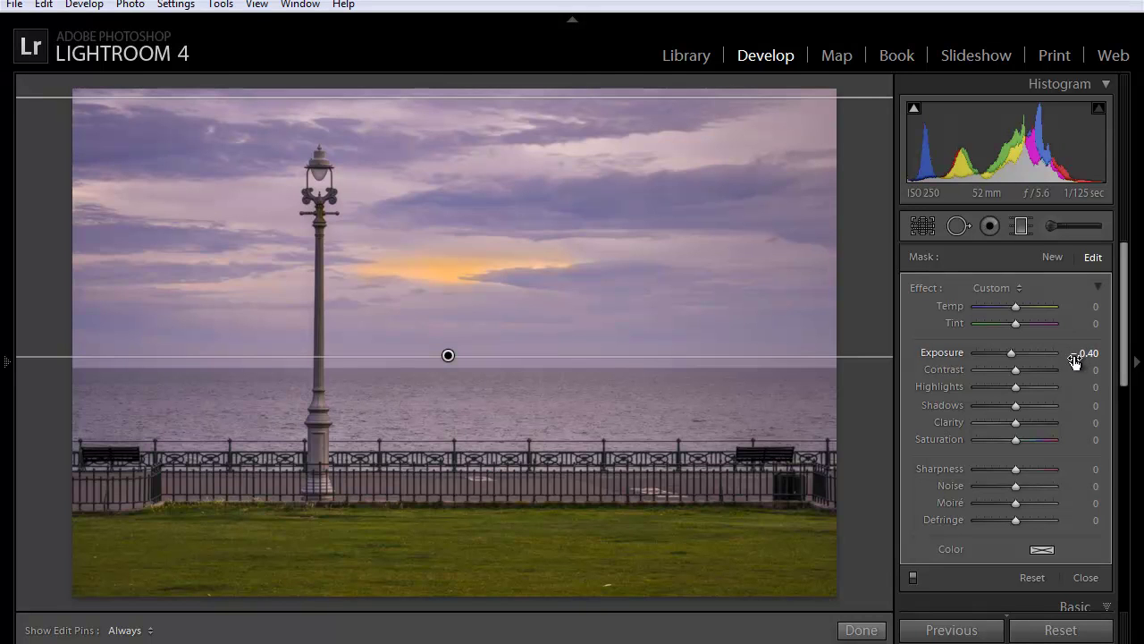
left_click(1024, 369)
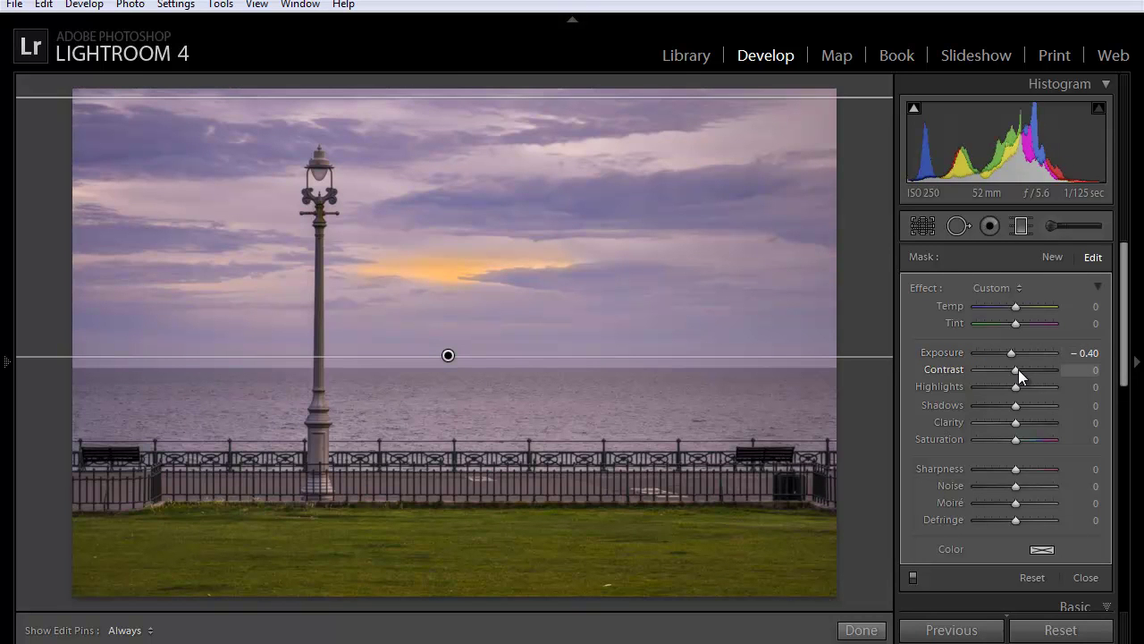
left_click_drag(1029, 373, 1033, 372)
left_click_drag(1015, 425, 1031, 424)
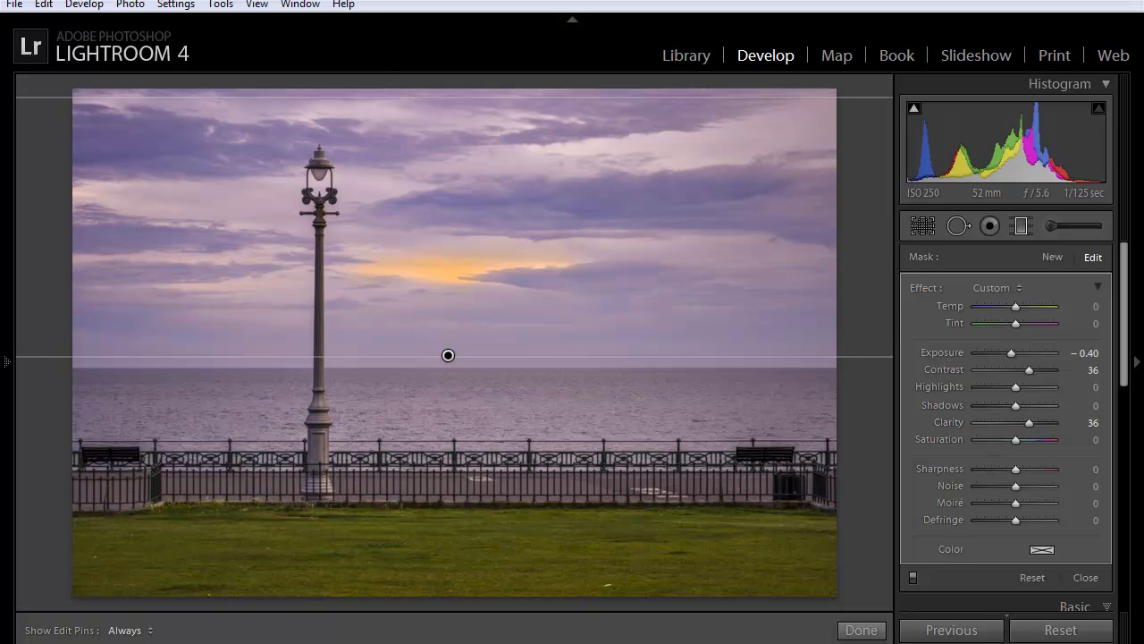
left_click(862, 633)
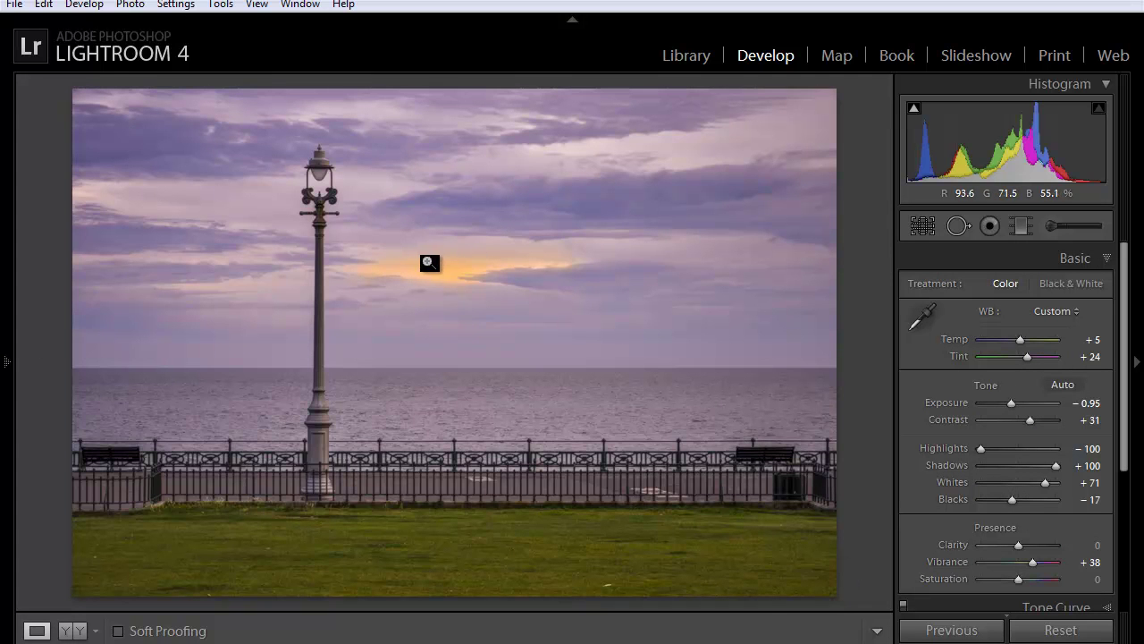
Step: Reselect the brushed glow adjustment, reduce its Saturation, fine-tune its Exposure slightly and finish the brush
left_click(1054, 222)
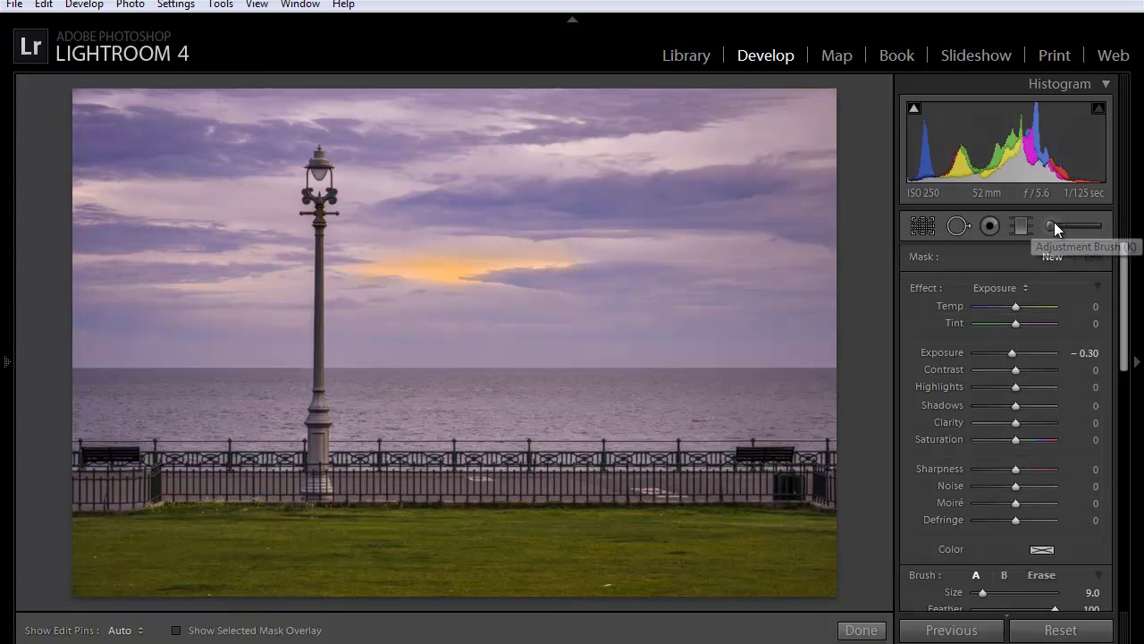
mouse_move(370, 271)
left_mouse_down()
mouse_move(432, 319)
mouse_move(513, 271)
mouse_move(354, 263)
mouse_move(371, 274)
left_mouse_up()
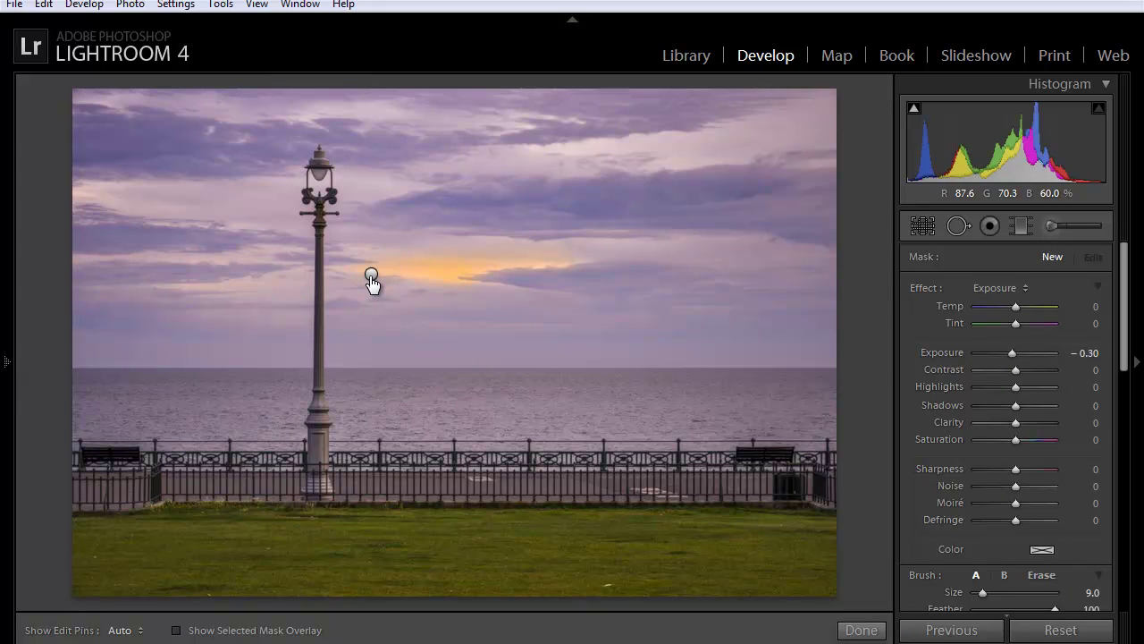
left_click(371, 276)
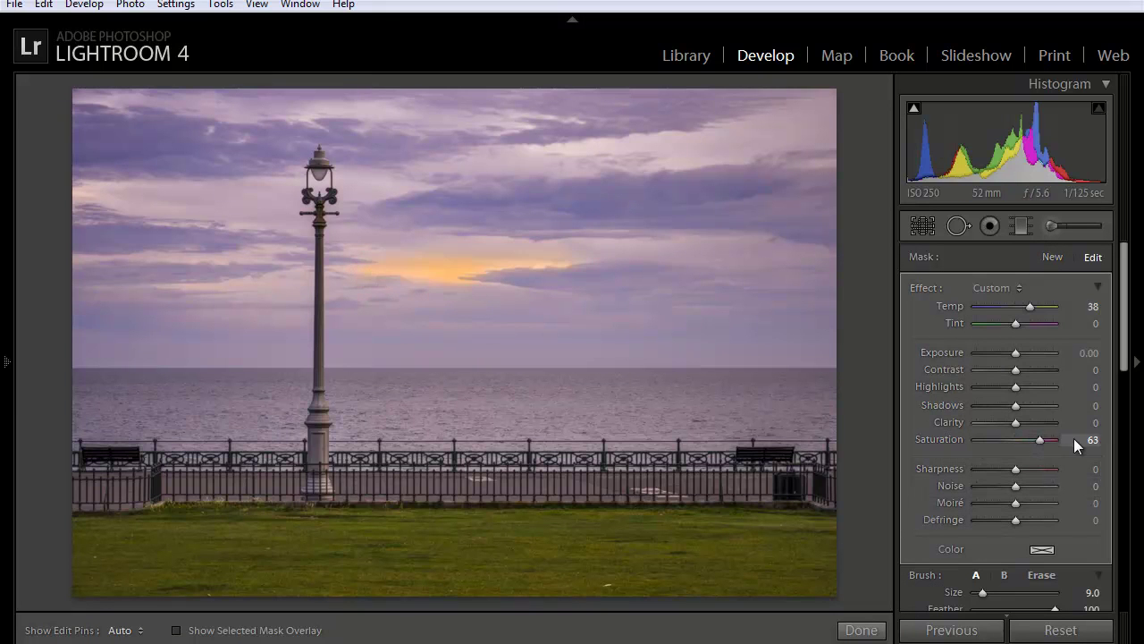
left_click_drag(1080, 445, 1066, 445)
left_click_drag(1084, 359, 1088, 359)
left_click(862, 630)
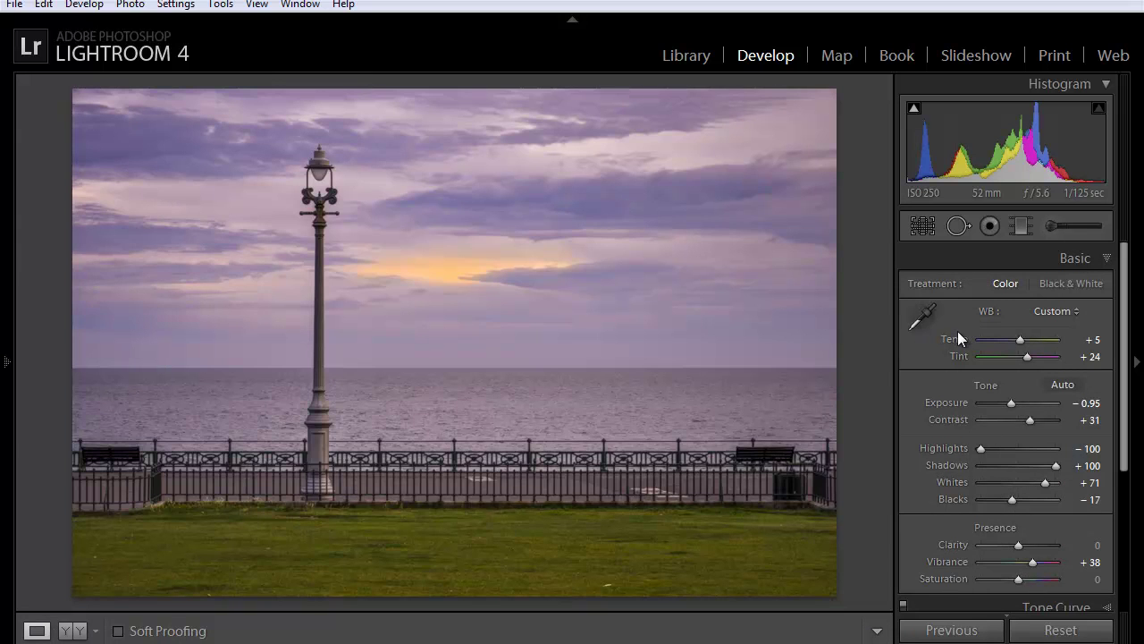
Step: Enable lens profile corrections for the photo and choose Nikon as the lens make
scroll(958, 340, "down", 5)
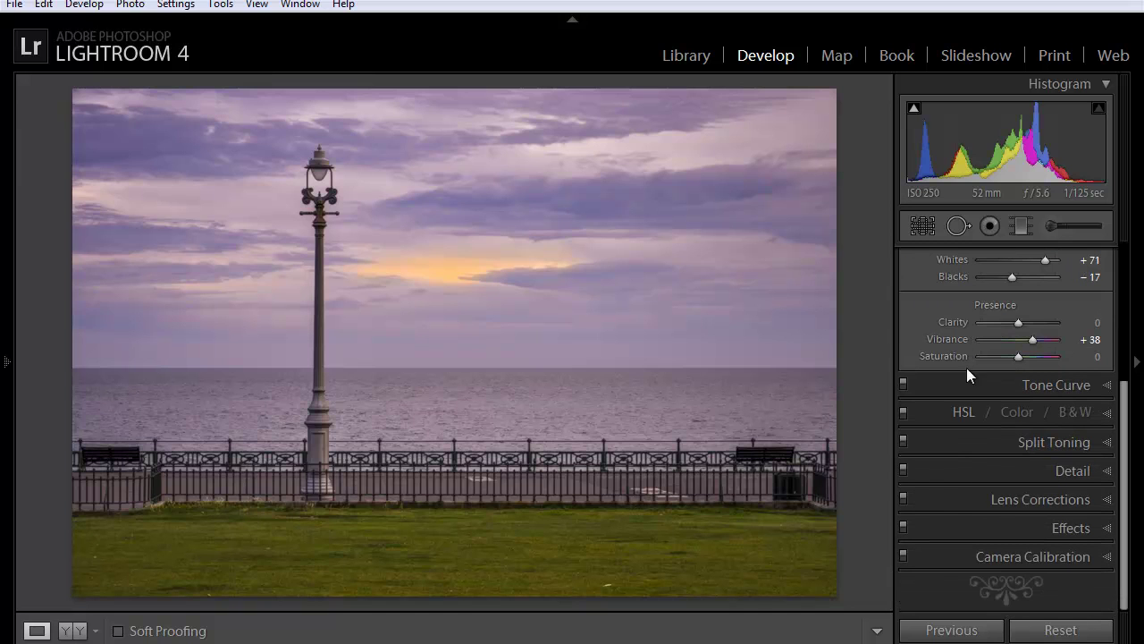
left_click(1010, 495)
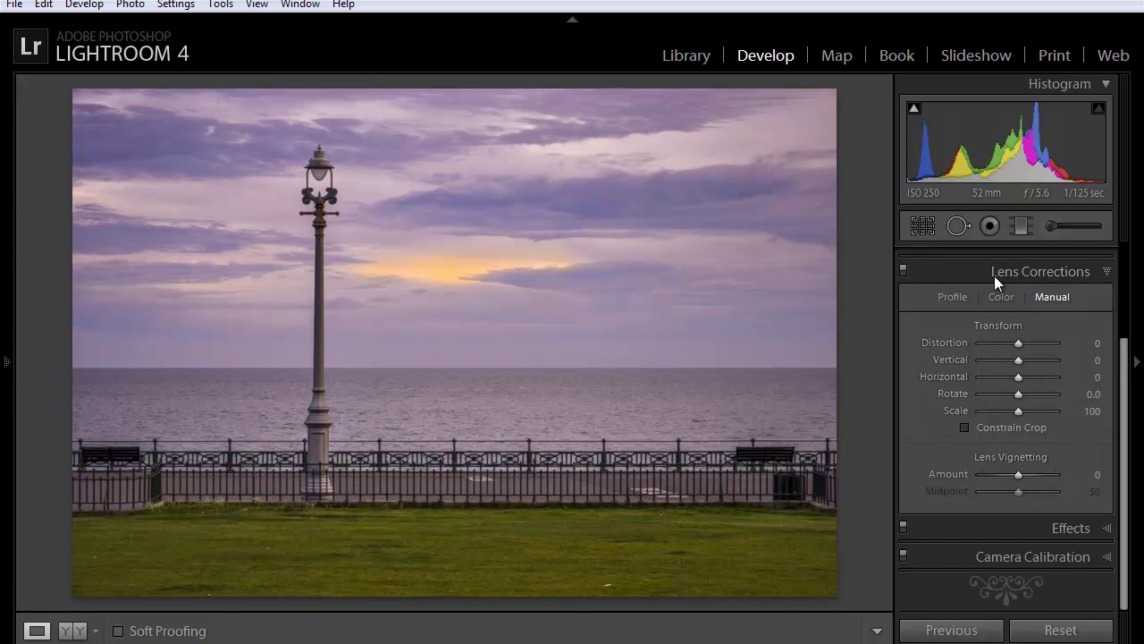
left_click(953, 297)
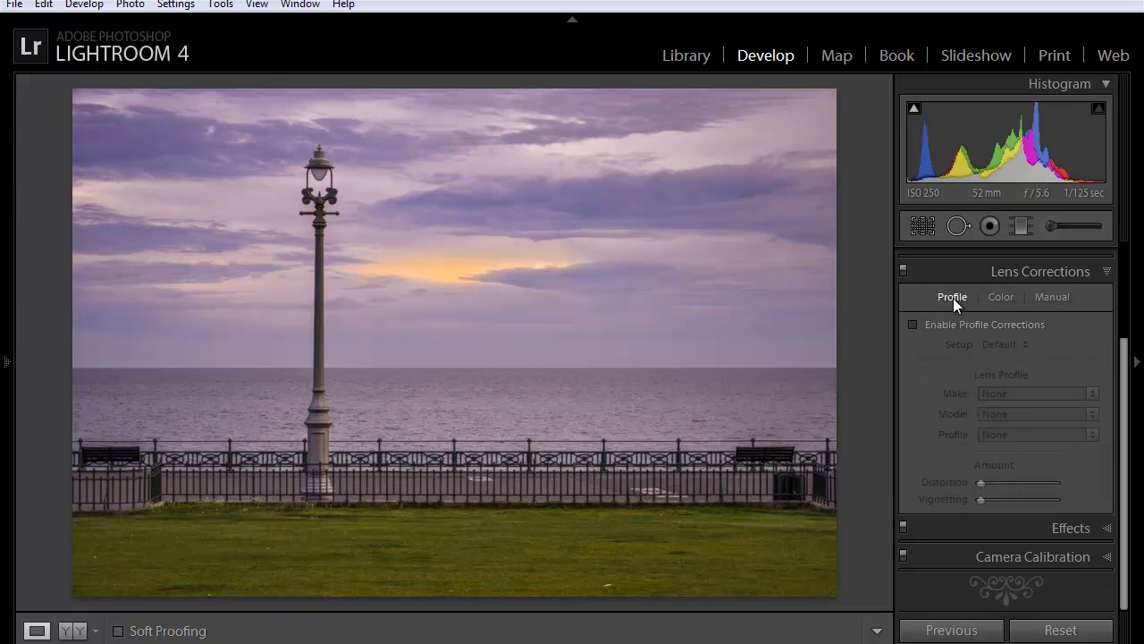
left_click(911, 325)
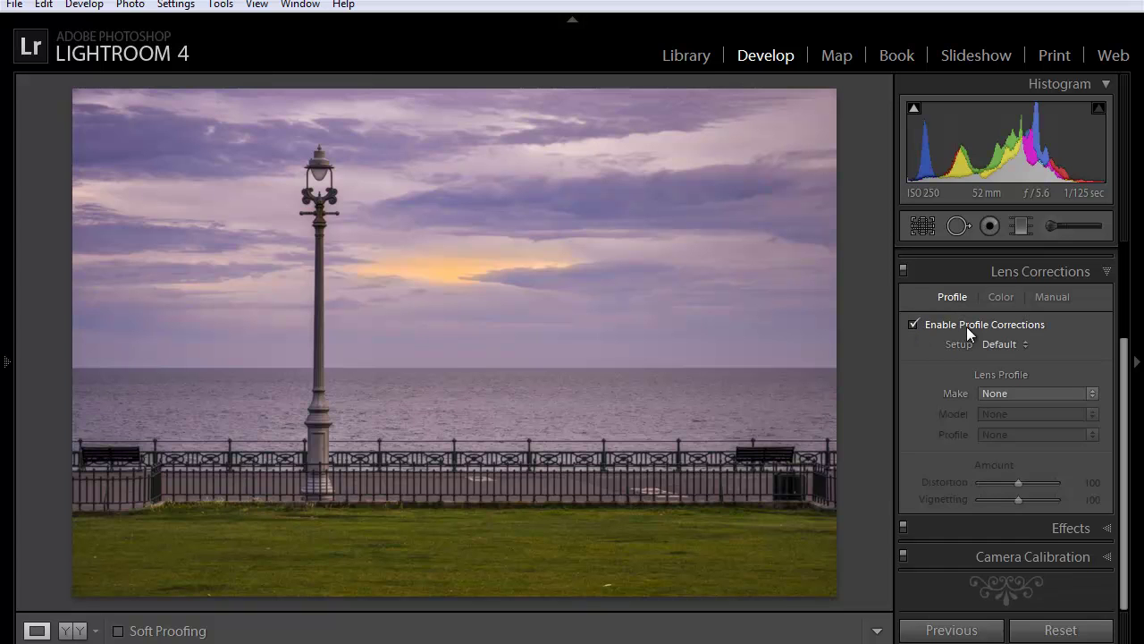
left_click(996, 394)
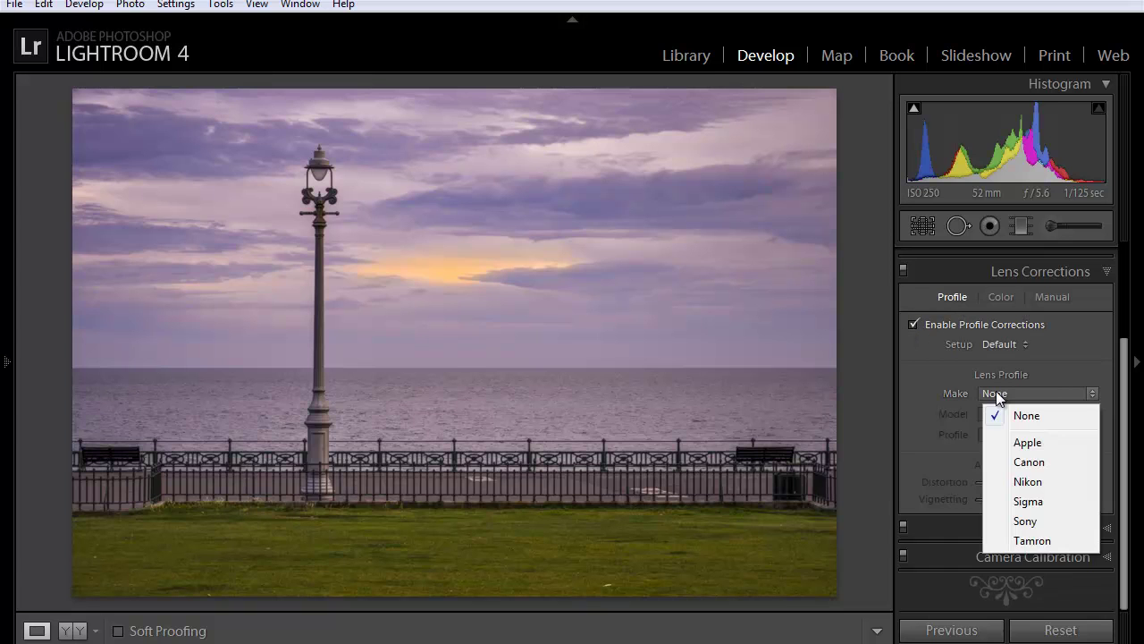
left_click(1025, 482)
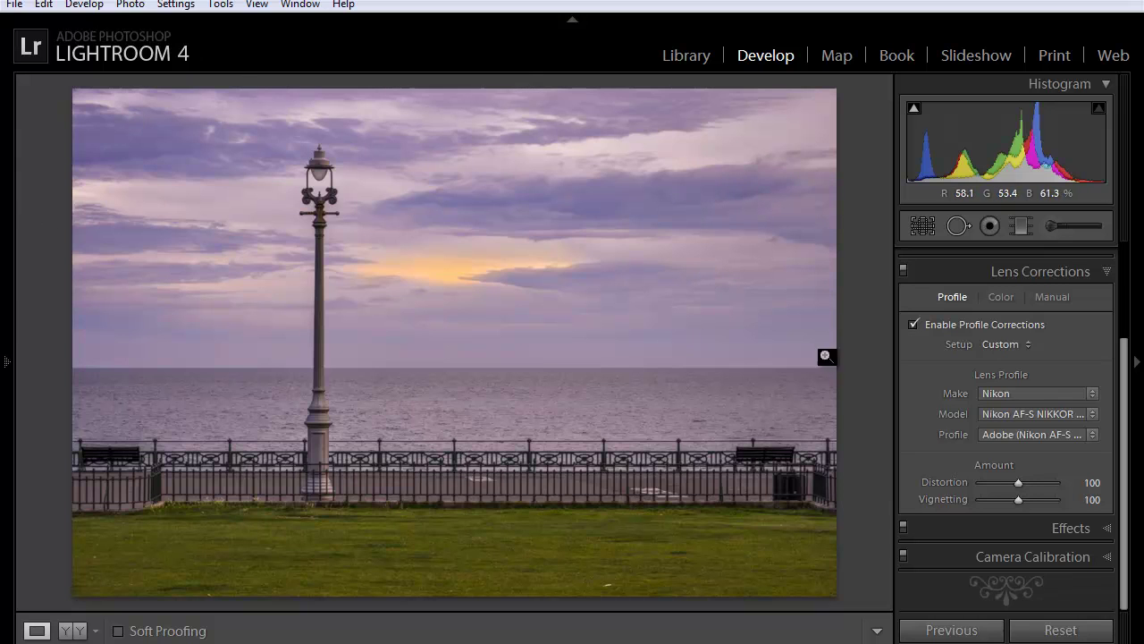
Step: Compare the photo with profile corrections off and on, keep them enabled and turn on Remove Chromatic Aberration
left_click(914, 324)
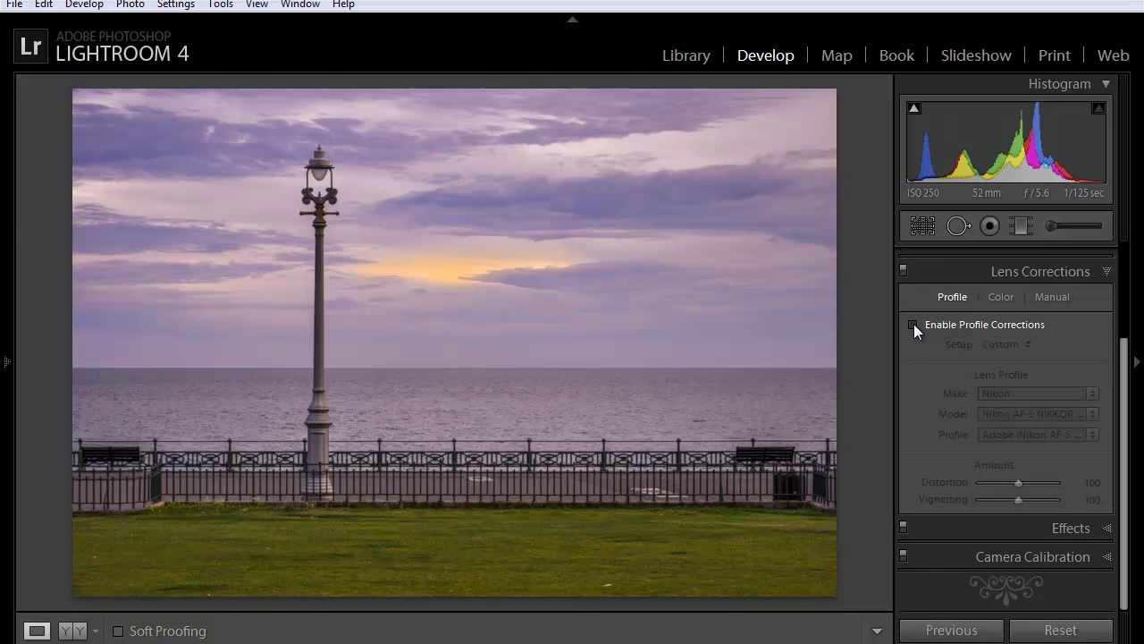
left_click(913, 323)
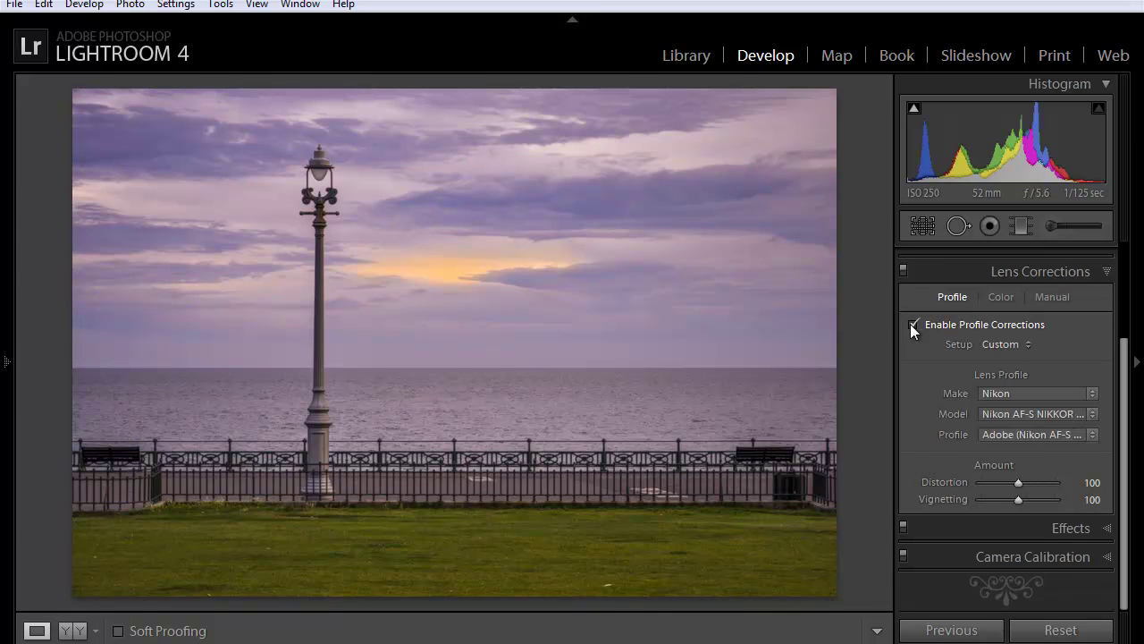
left_click(1004, 299)
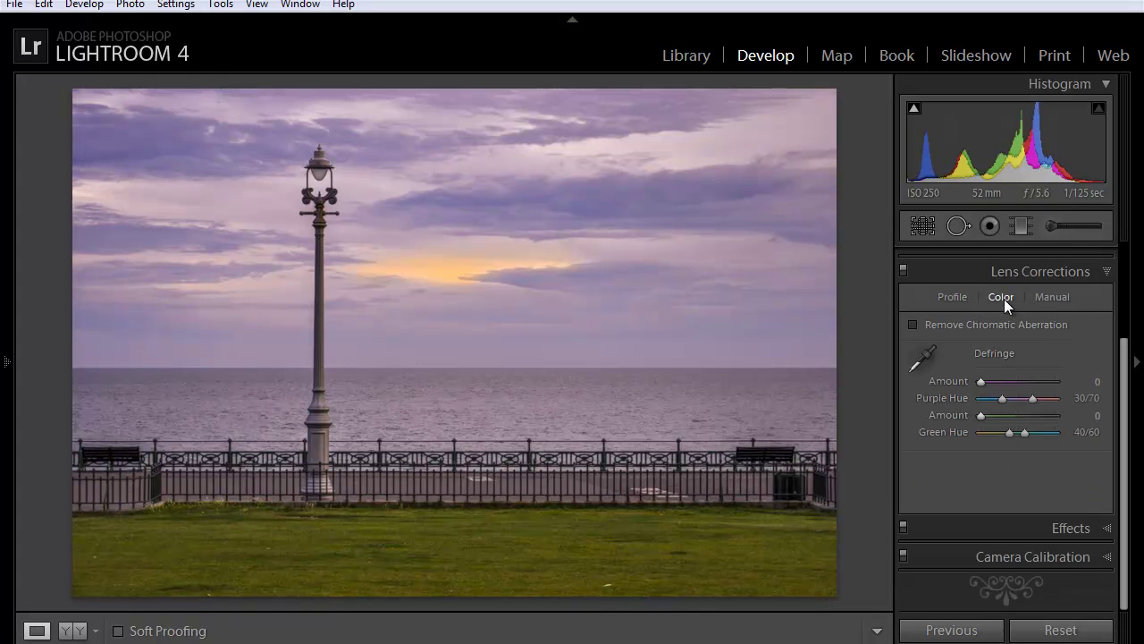
left_click(913, 325)
Step: Set the manual lens correction's Vertical transform to -7 and constrain the crop to the image
left_click(1050, 296)
left_click_drag(1095, 358, 1082, 366)
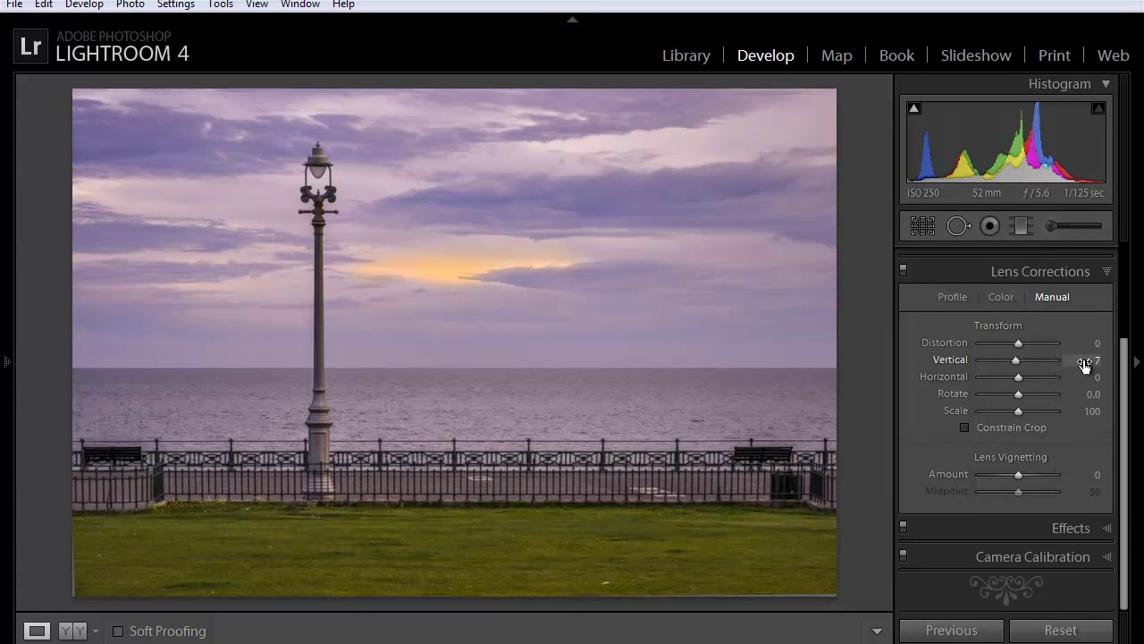
left_click_drag(1084, 366, 1085, 365)
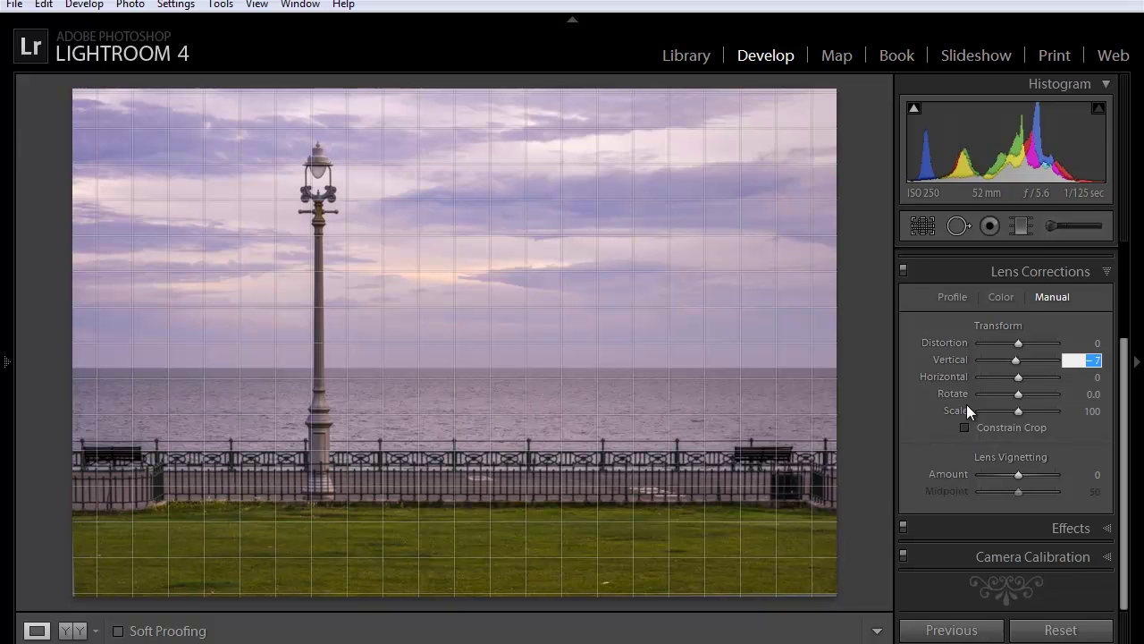
left_click(964, 428)
left_click(929, 433)
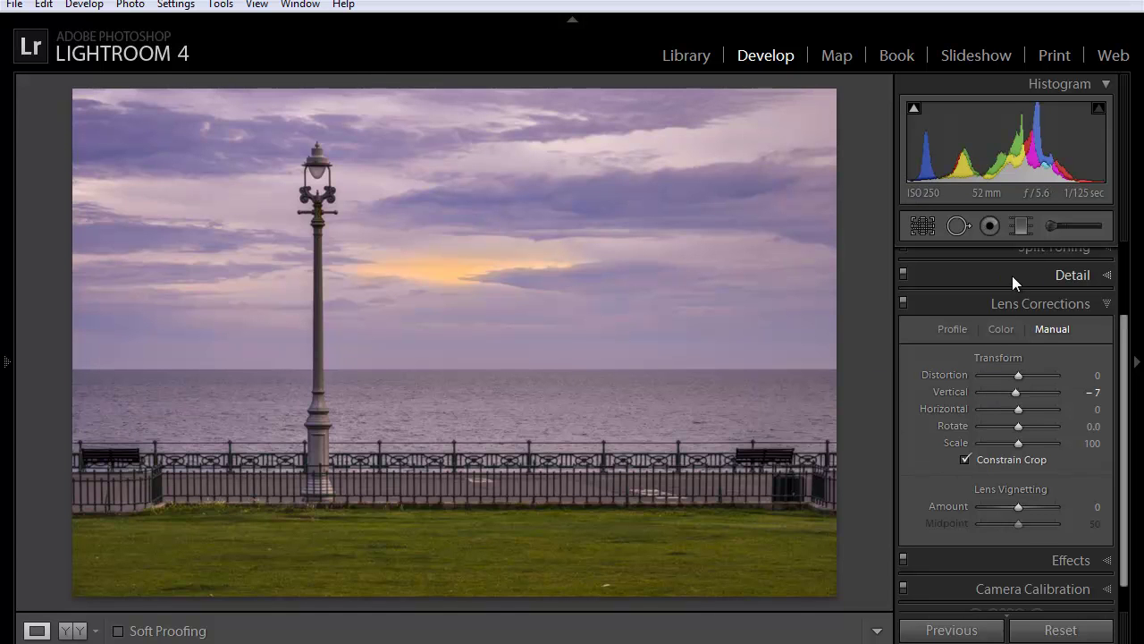
Step: Add a post-crop vignette with Amount -19, trying the Color Priority style and returning to Highlight Priority
left_click(1011, 559)
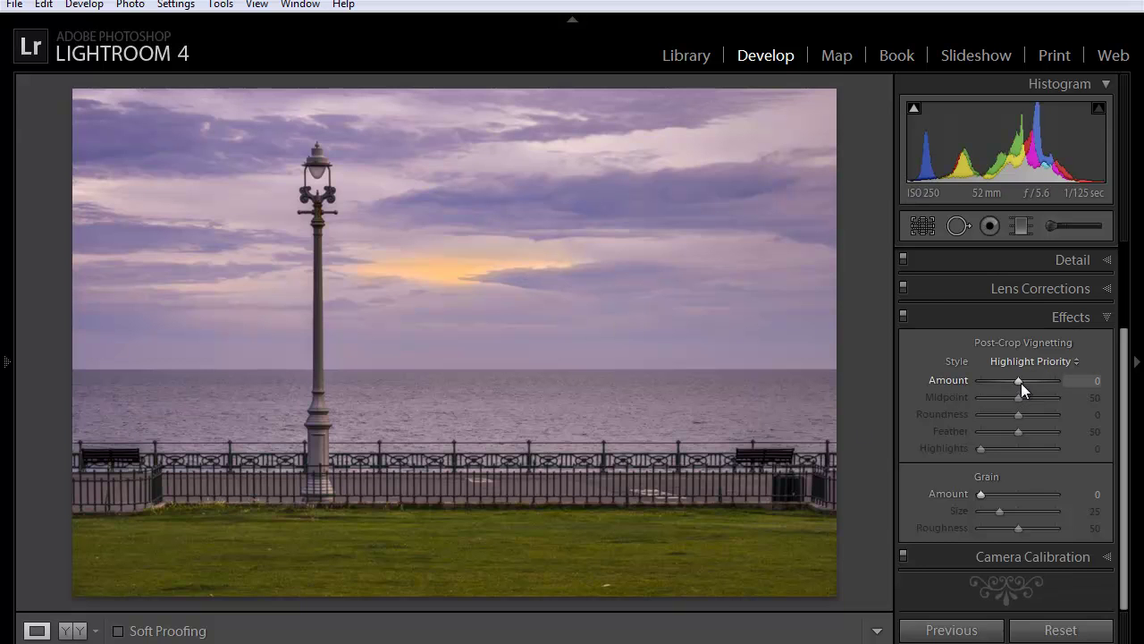
left_click_drag(1020, 384, 1013, 384)
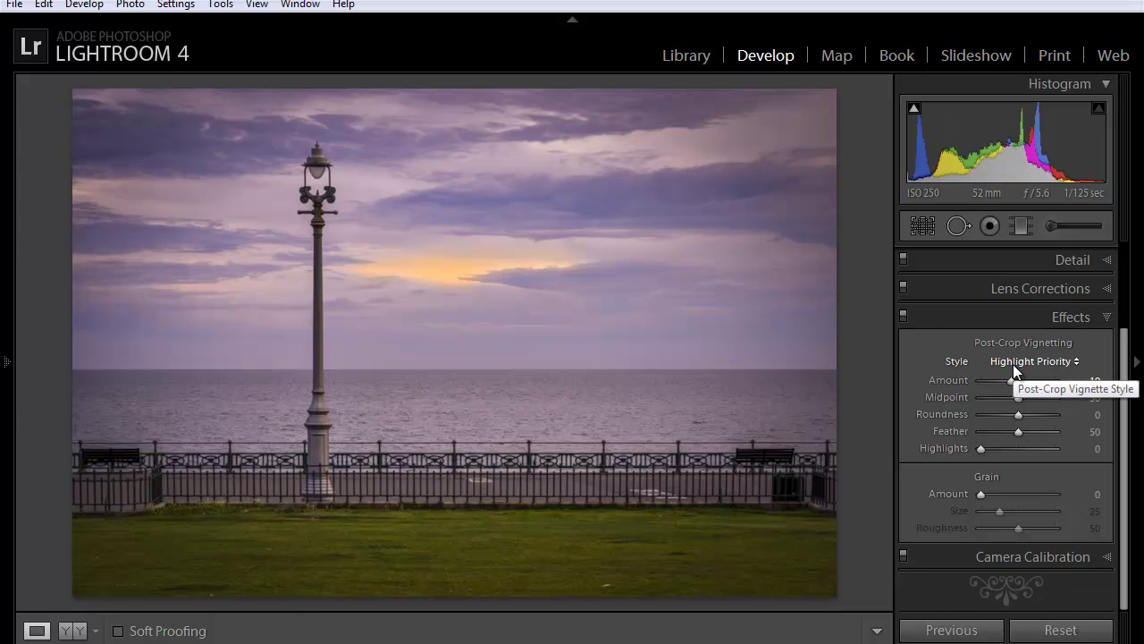
left_click(1012, 361)
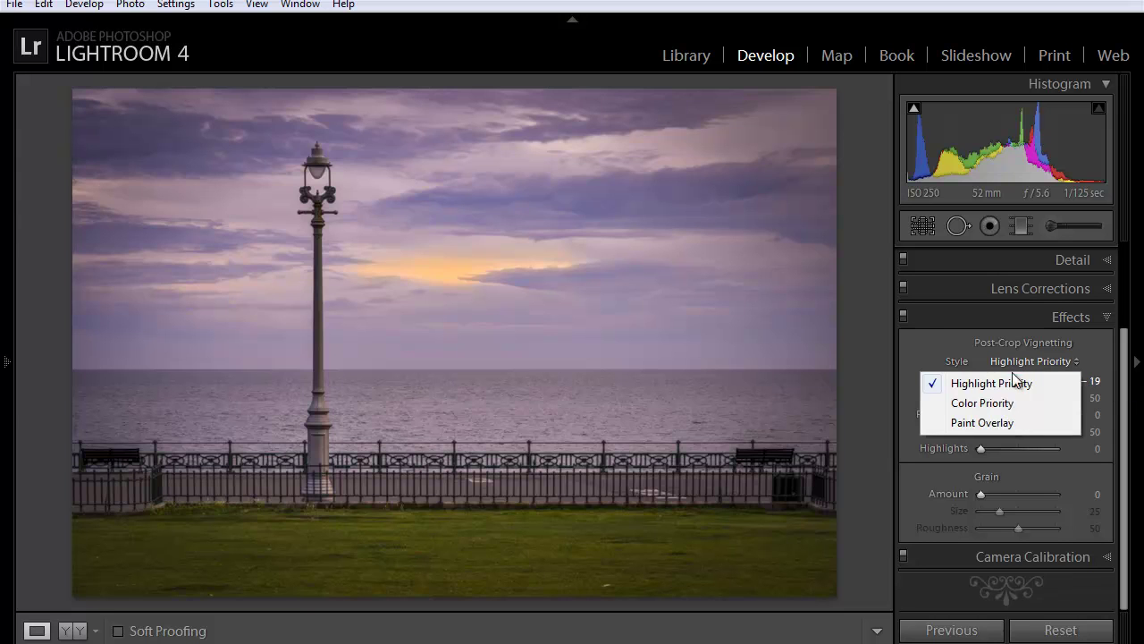
left_click(1006, 407)
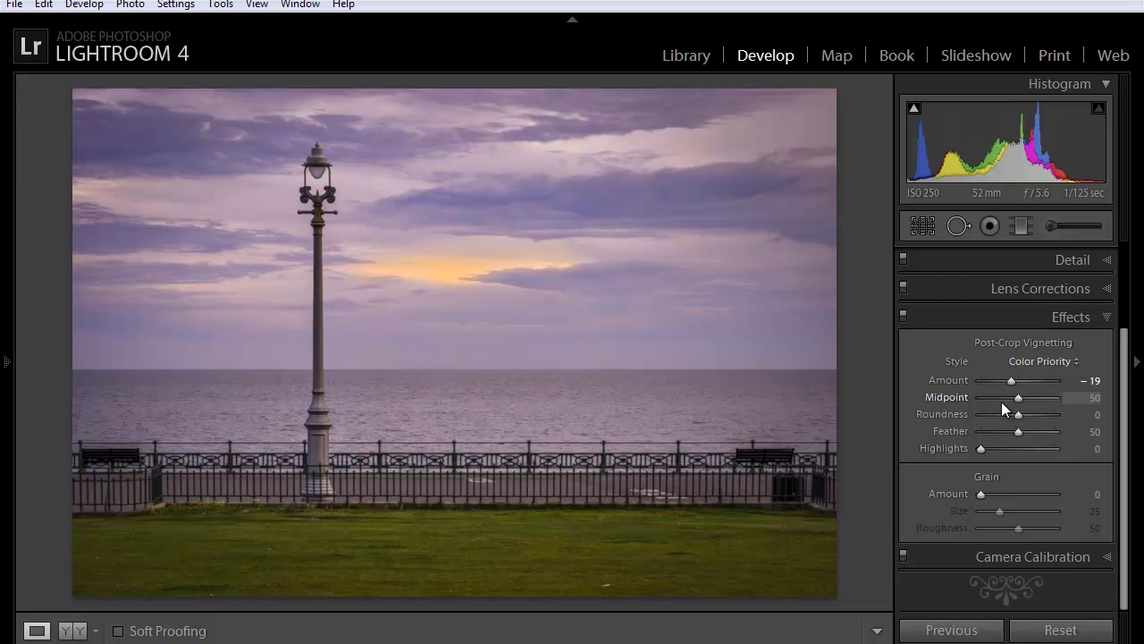
left_click(1042, 361)
left_click(1024, 383)
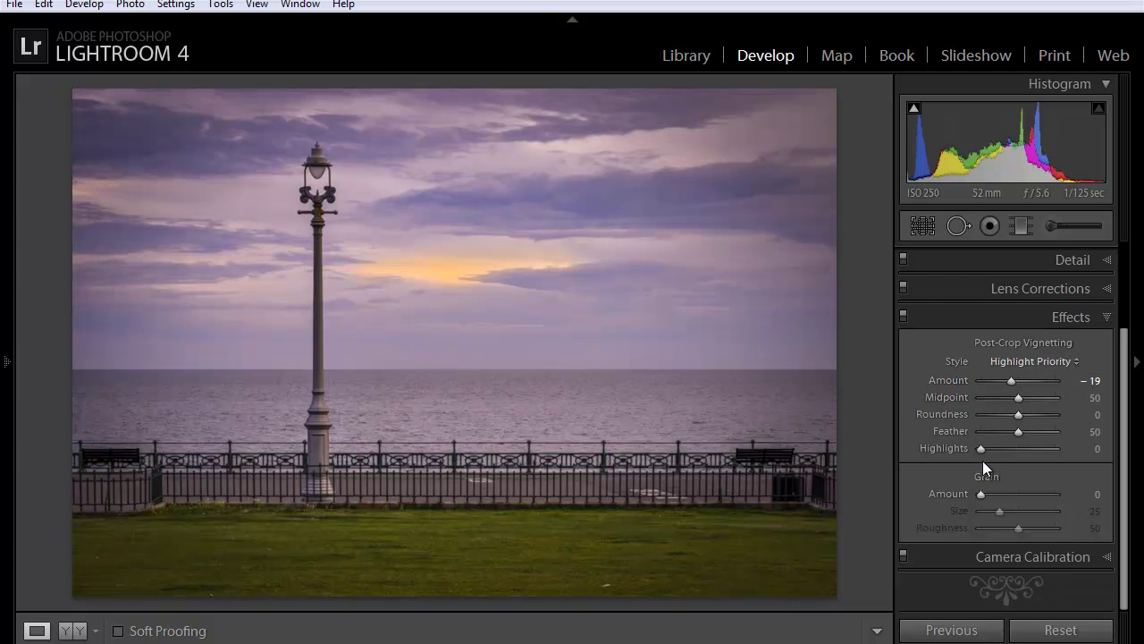
Step: Set the post-crop vignette's Highlights to 37 and Amount to -14, and compare the photo with the effect off and on
left_click_drag(981, 450, 1009, 448)
left_click_drag(1014, 382, 1015, 380)
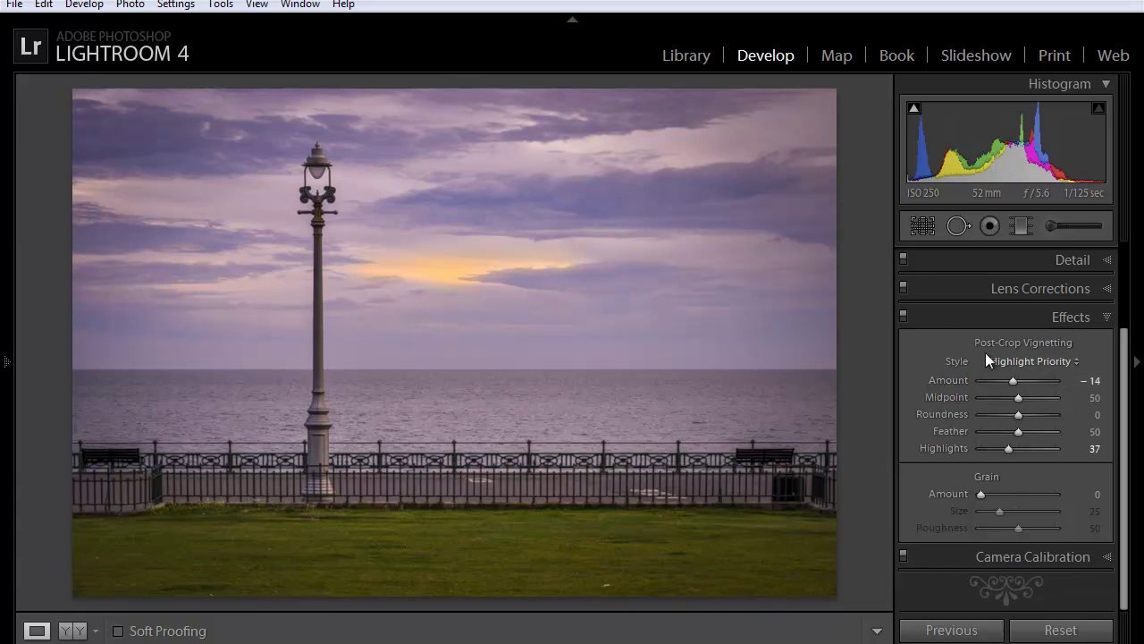
left_click(903, 317)
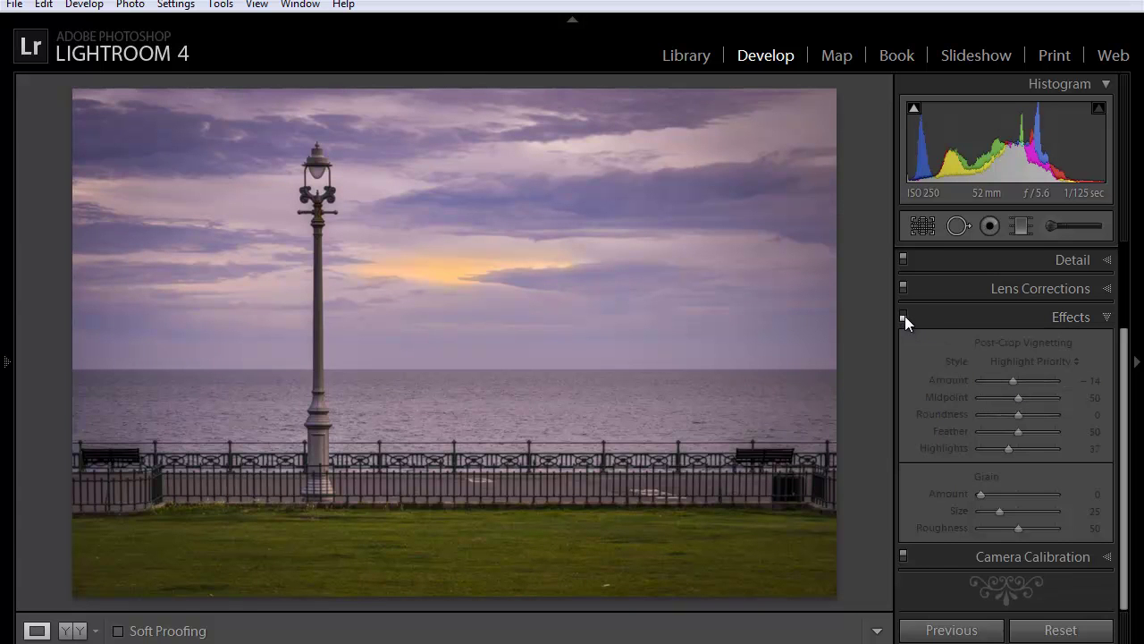
left_click(902, 316)
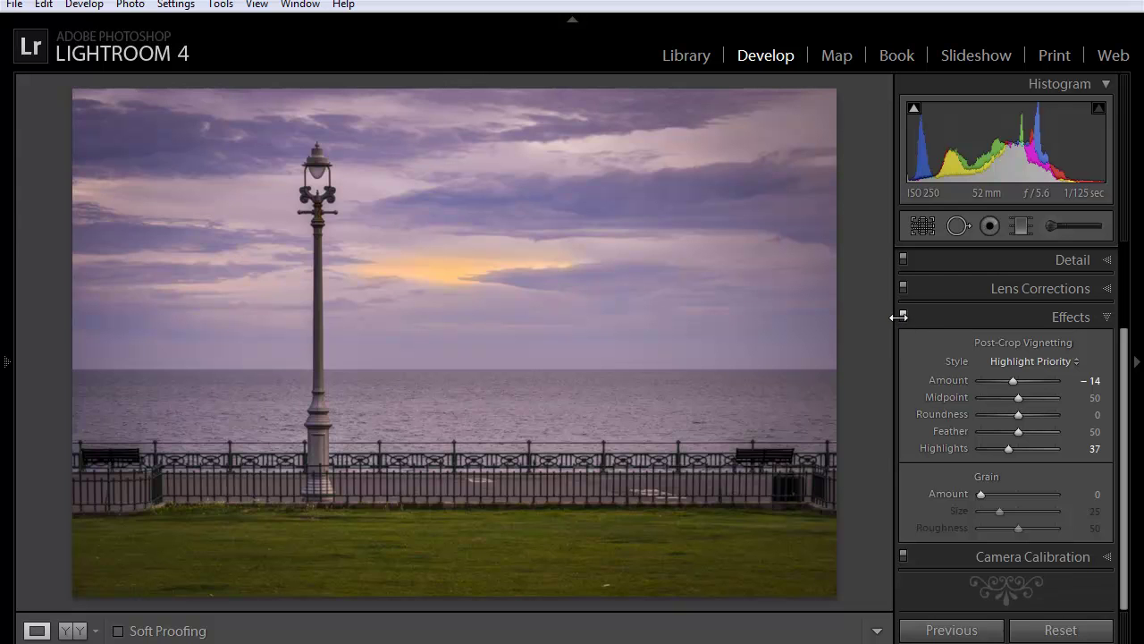
Step: Check which camera calibration profiles are available for the photo
left_click(1011, 555)
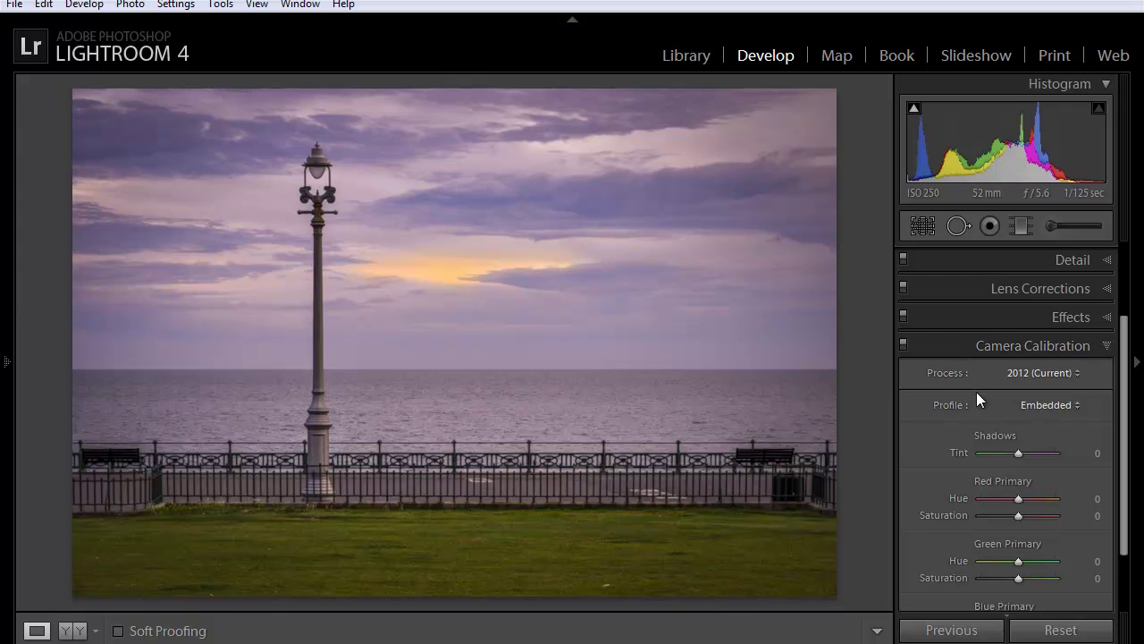
left_click(1029, 404)
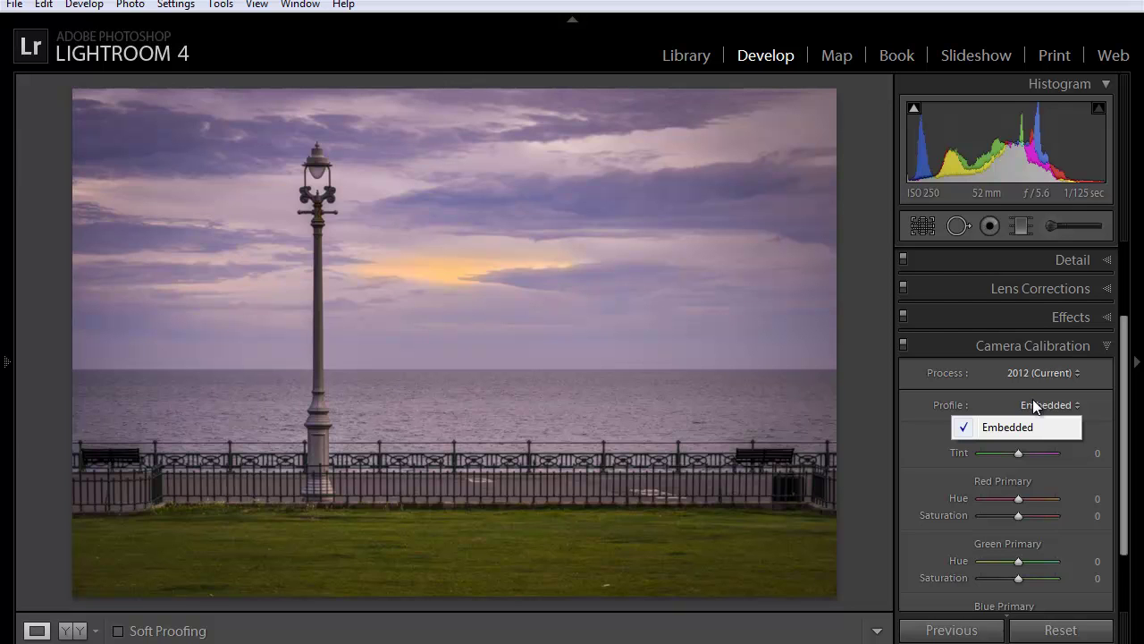
left_click(1034, 402)
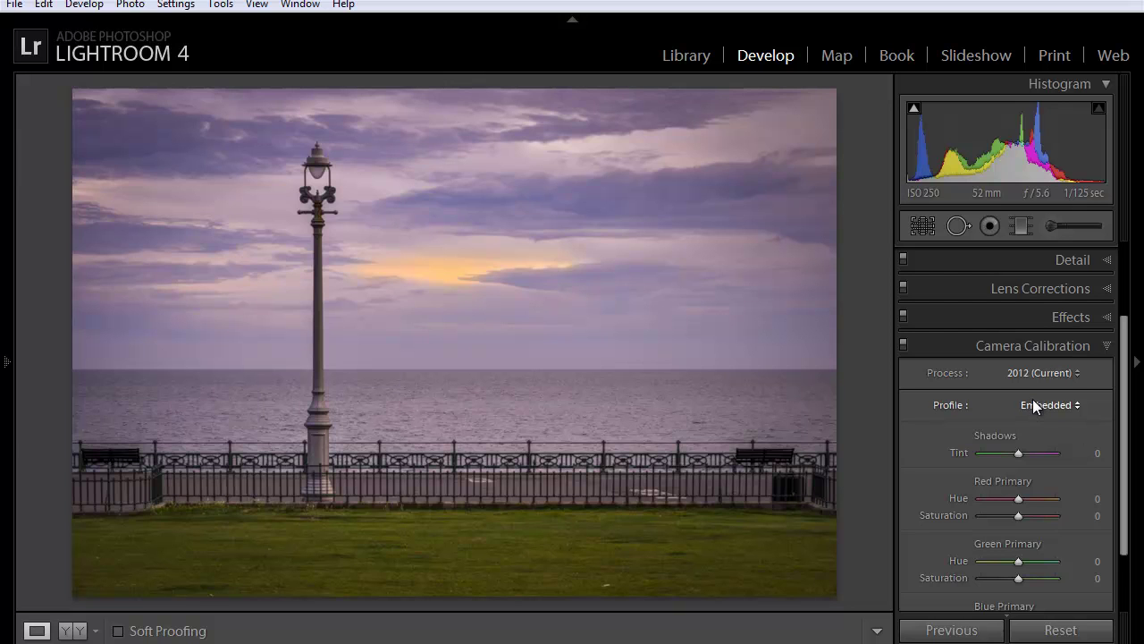
Step: Reduce the photo's noise with Color noise reduction at 83 and Luminance at 32, judging the sky and sea at full magnification
left_click(1037, 259)
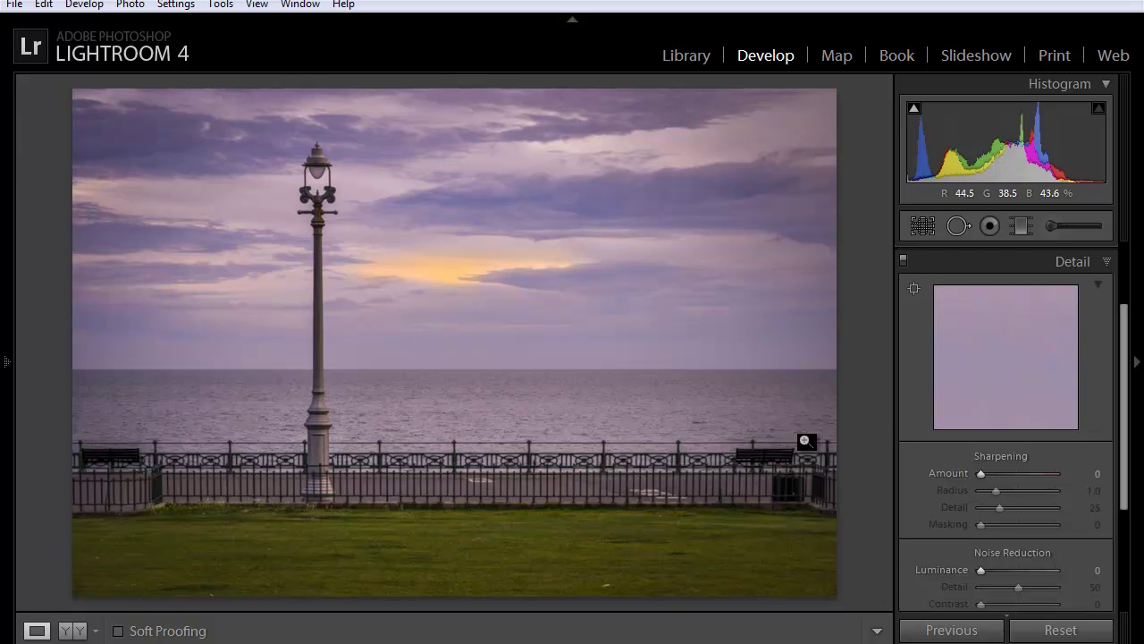
left_click(456, 349)
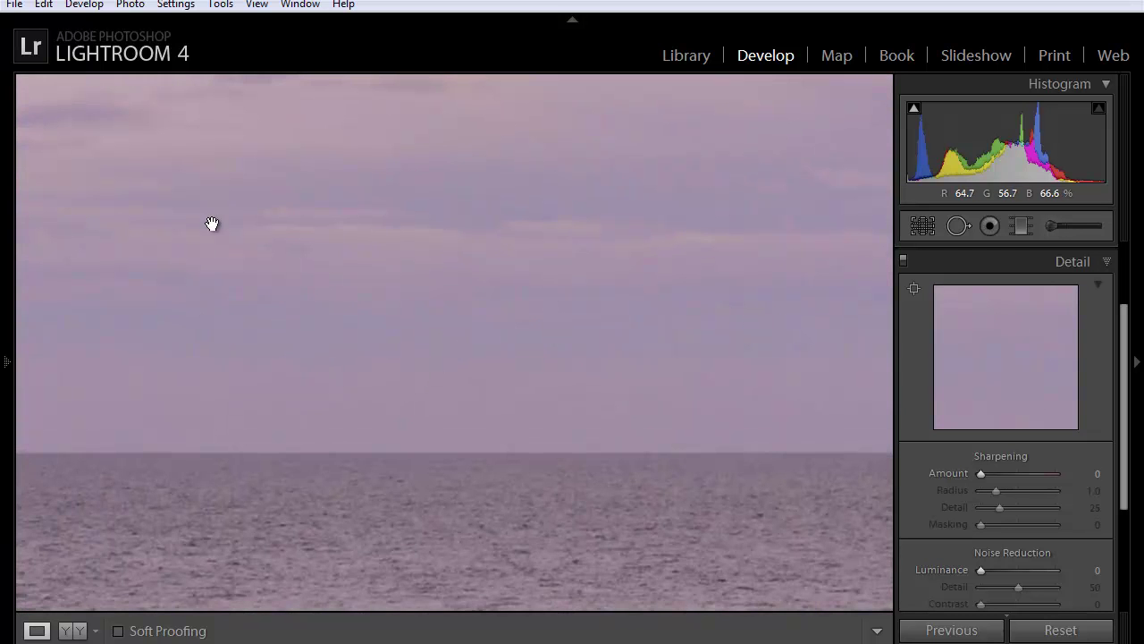
scroll(930, 488, "down", 2)
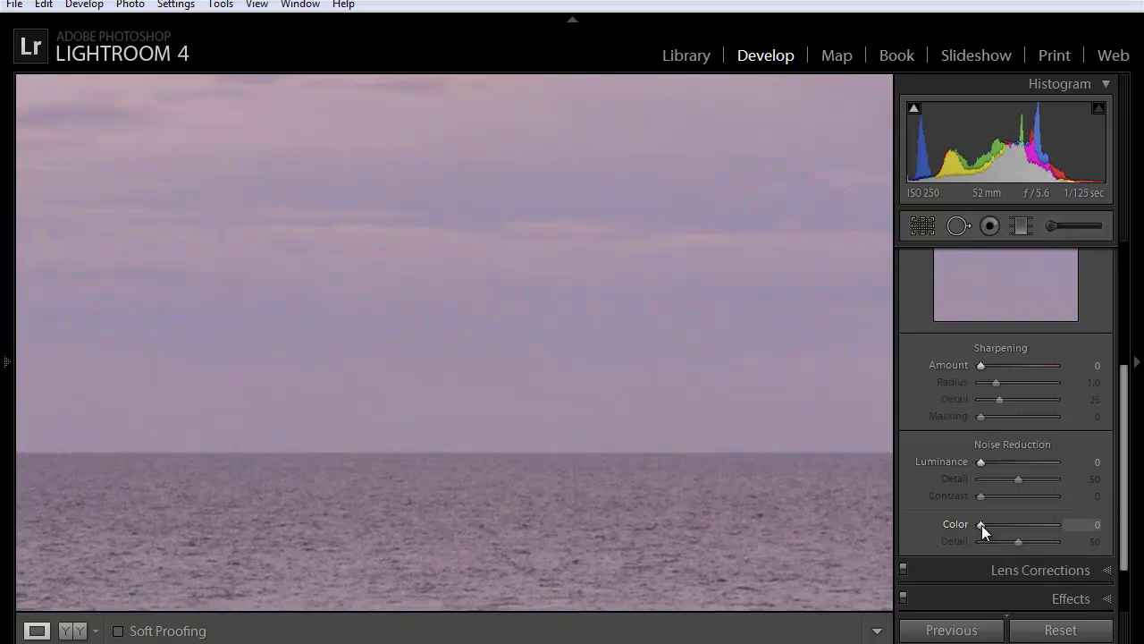
left_click_drag(982, 525, 1046, 533)
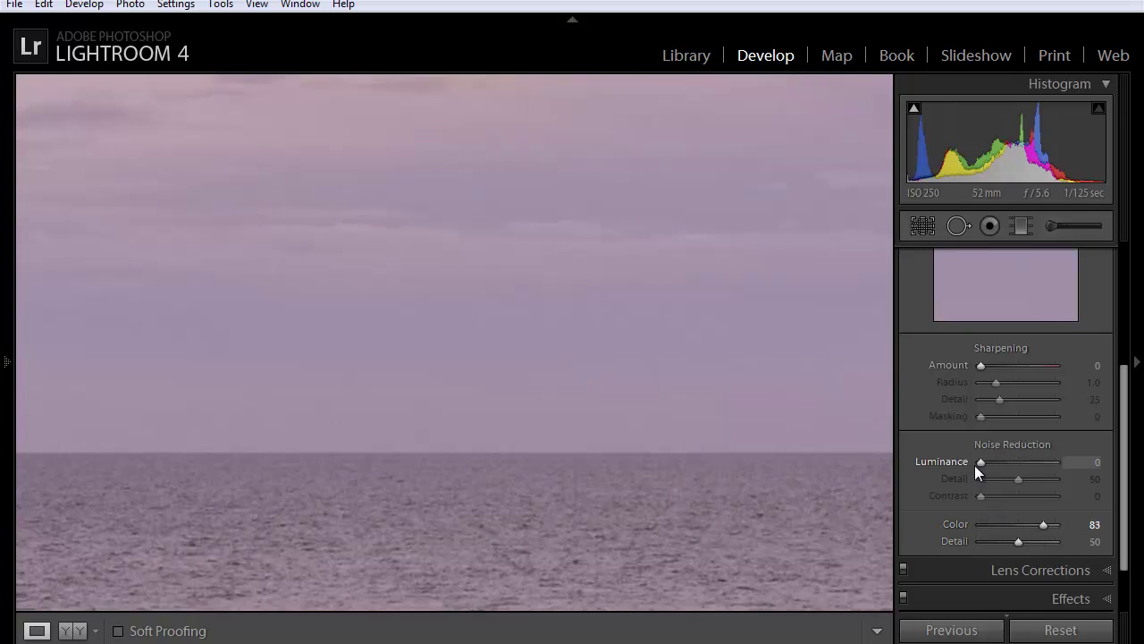
left_click_drag(982, 463, 1006, 475)
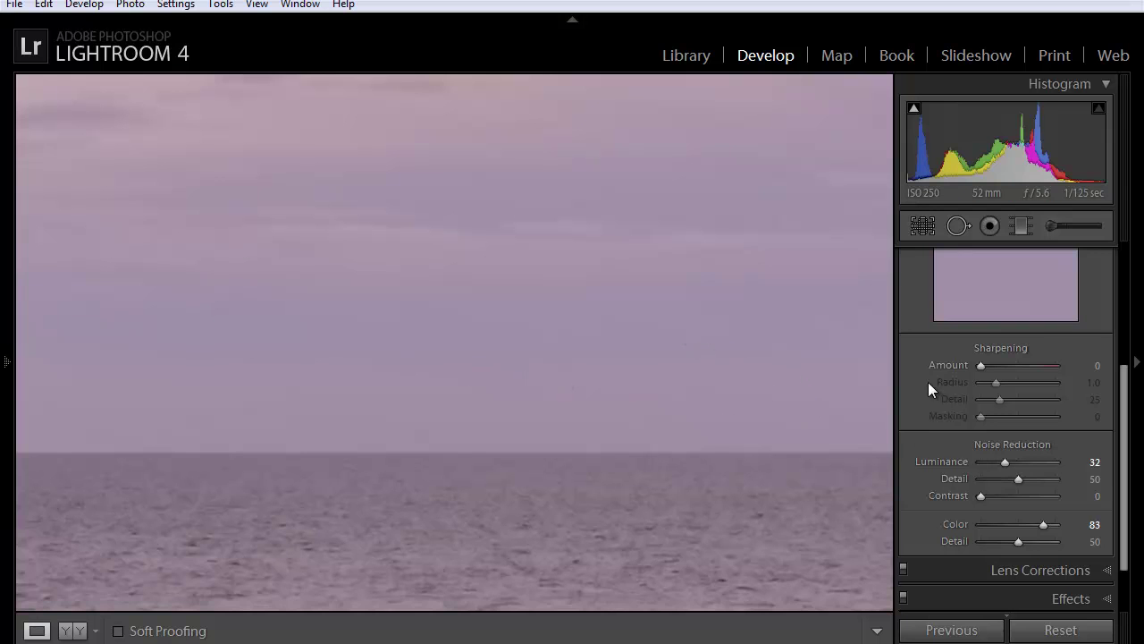
Step: Compare the magnified sky and sea with the Detail adjustments off and on, leaving them enabled
scroll(923, 426, "up", 3)
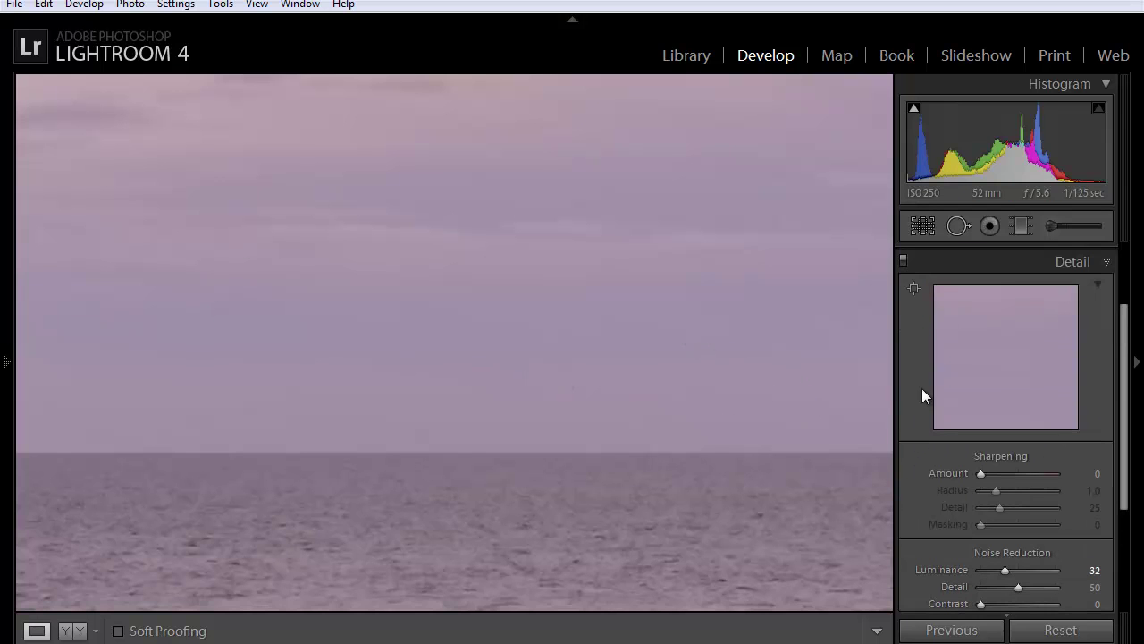
left_click(903, 262)
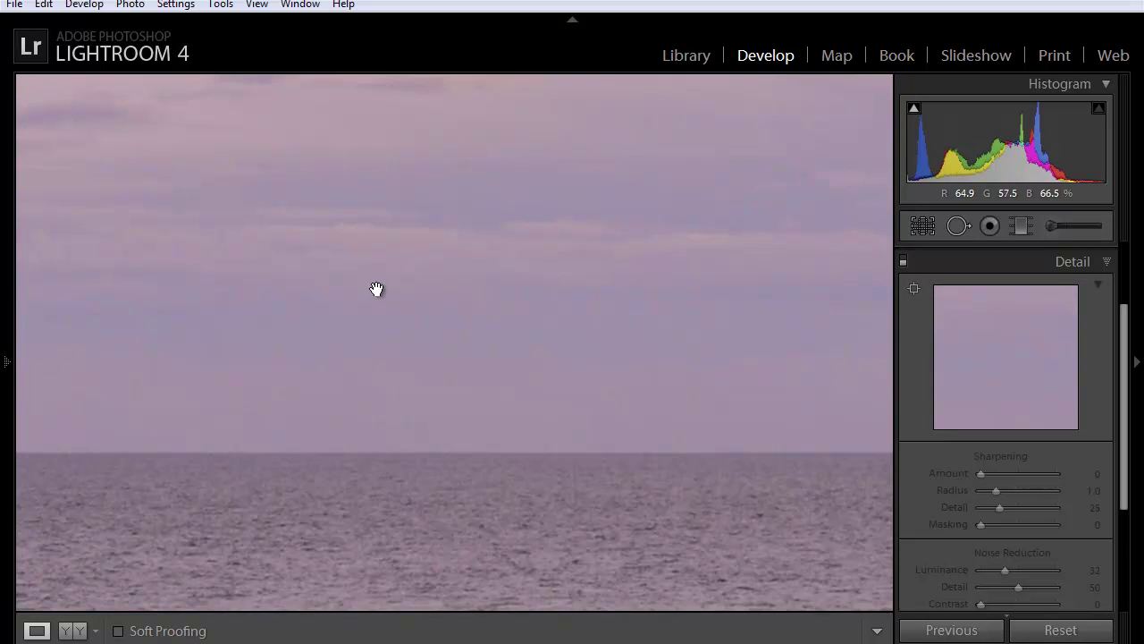
left_click(903, 260)
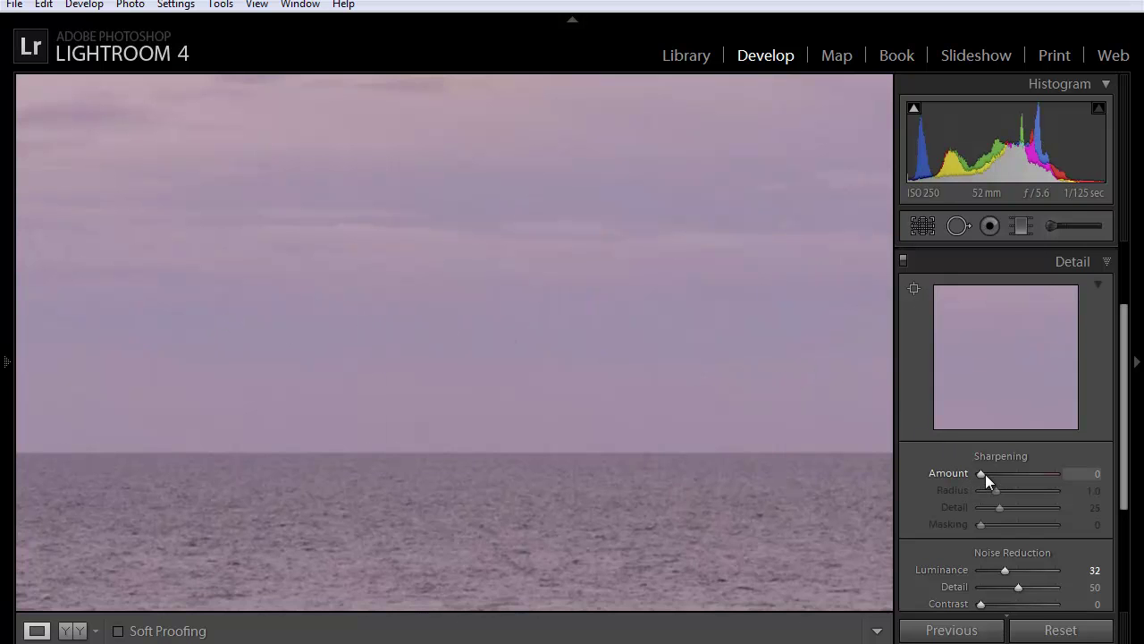
Step: Set the sharpening Amount to 50 and Masking to 100, using the black-and-white mask preview to limit sharpening to the strong edges
left_click_drag(980, 473, 1004, 476)
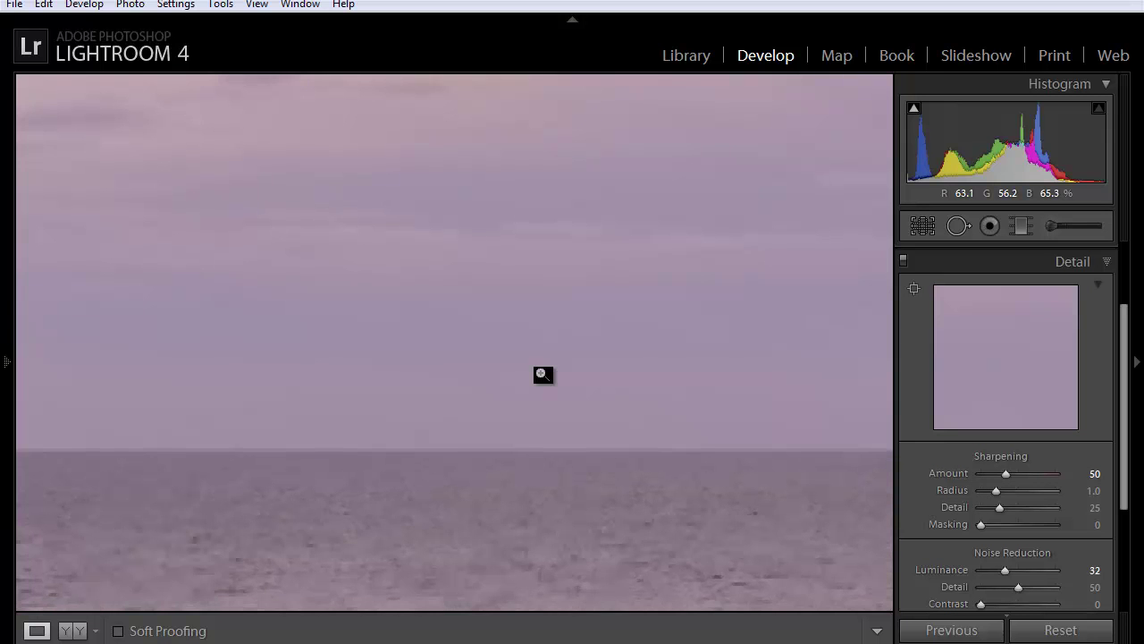
left_click(542, 374)
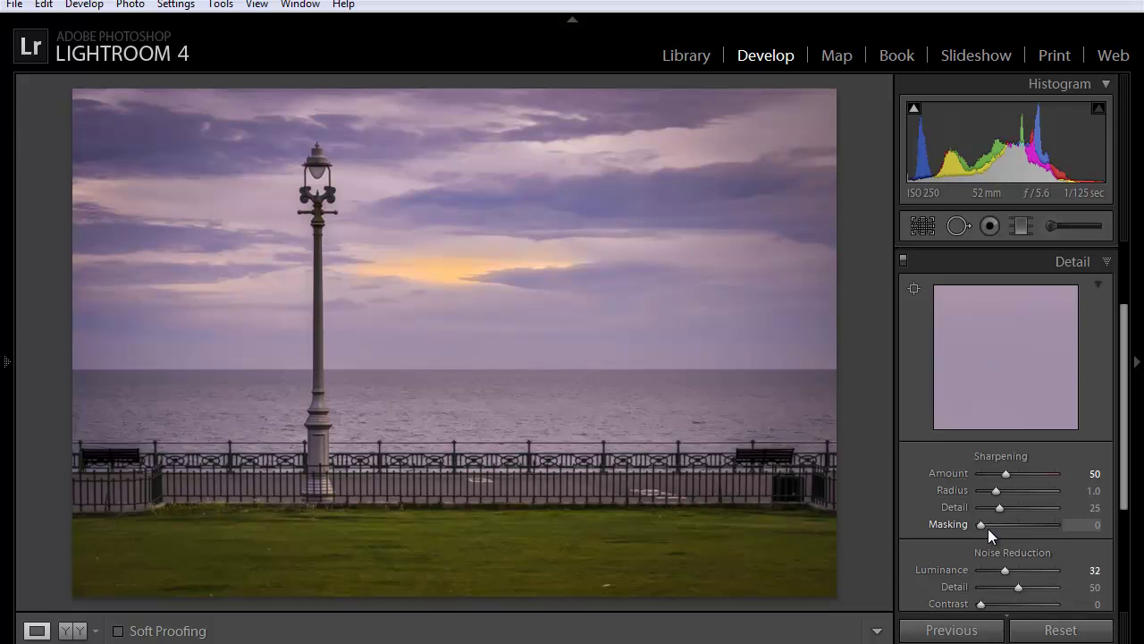
key("alt")
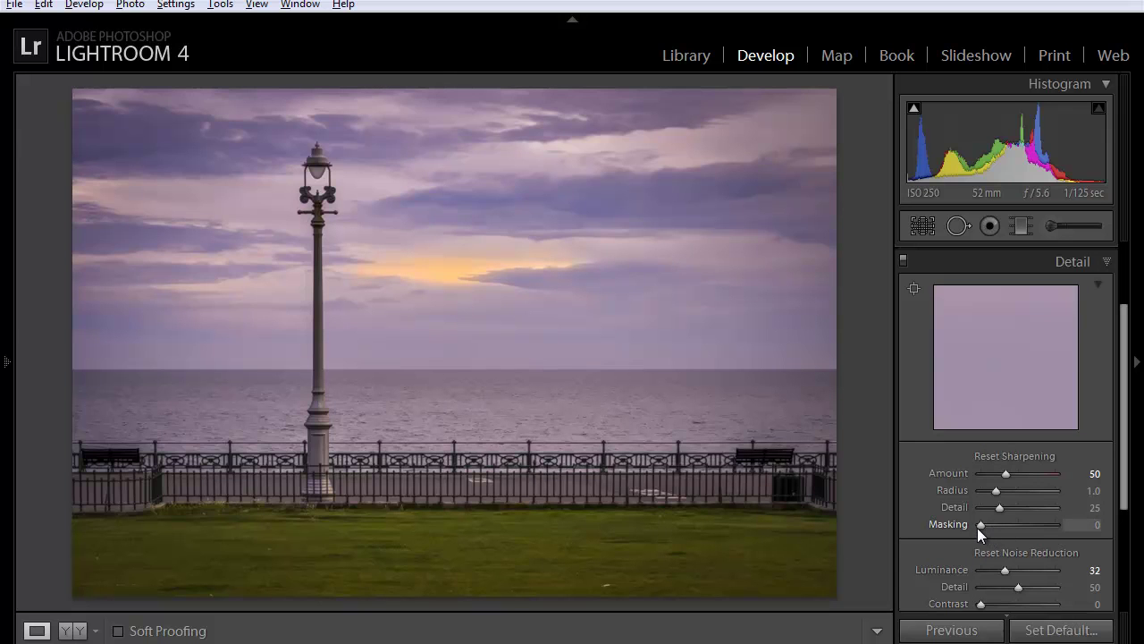
left_click(979, 524, "alt")
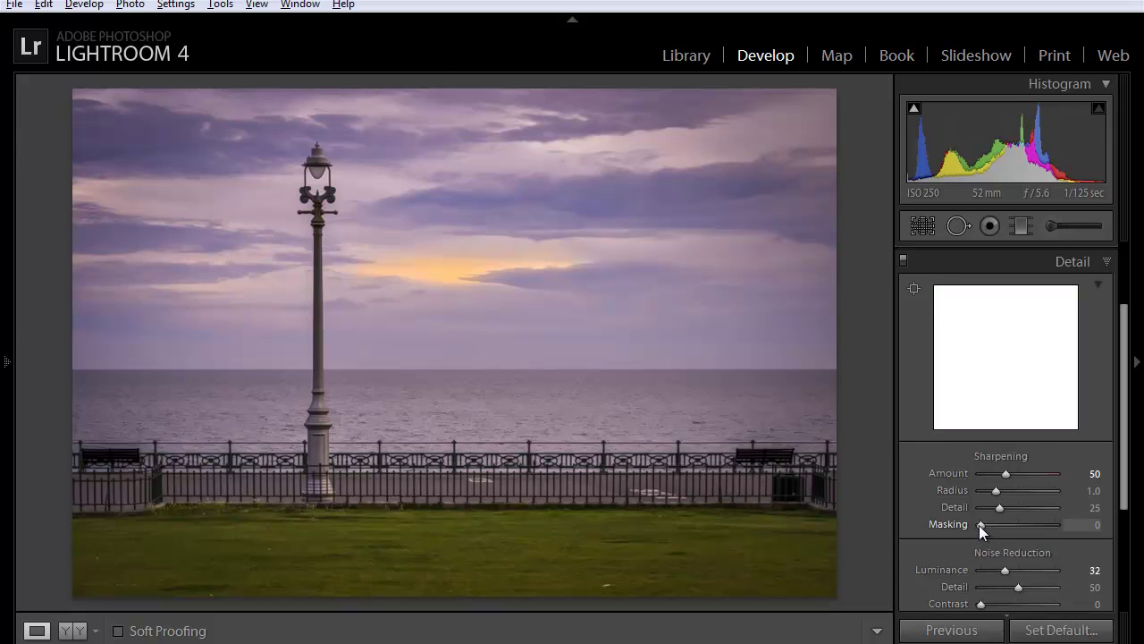
left_click_drag(979, 525, 1013, 527)
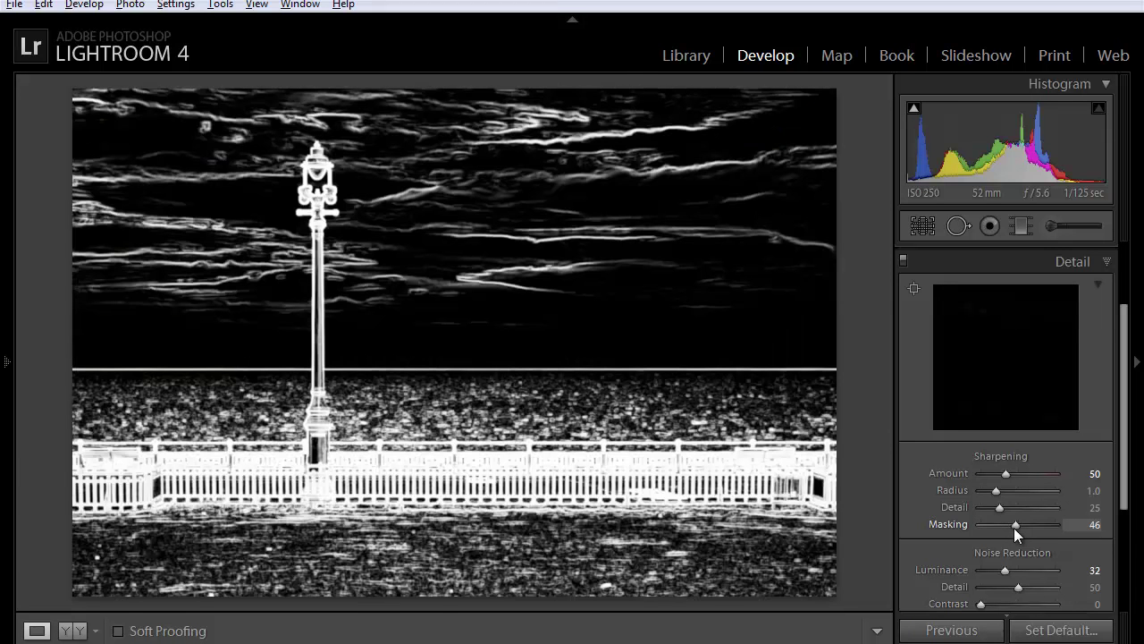
left_click_drag(1013, 528, 1045, 526)
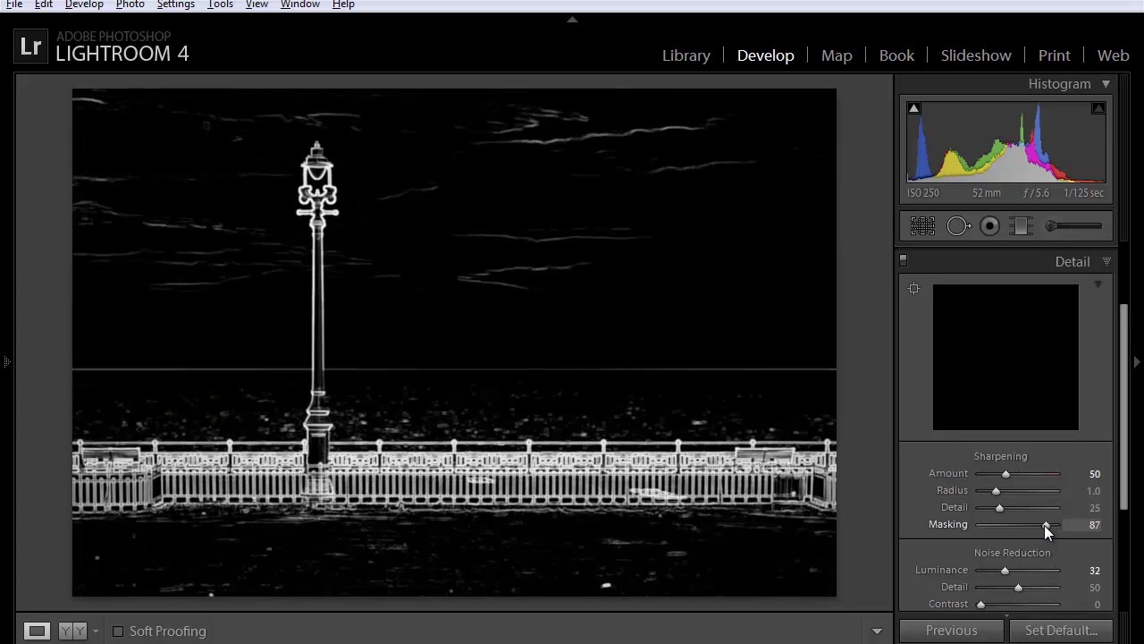
left_click_drag(1045, 525, 1057, 525)
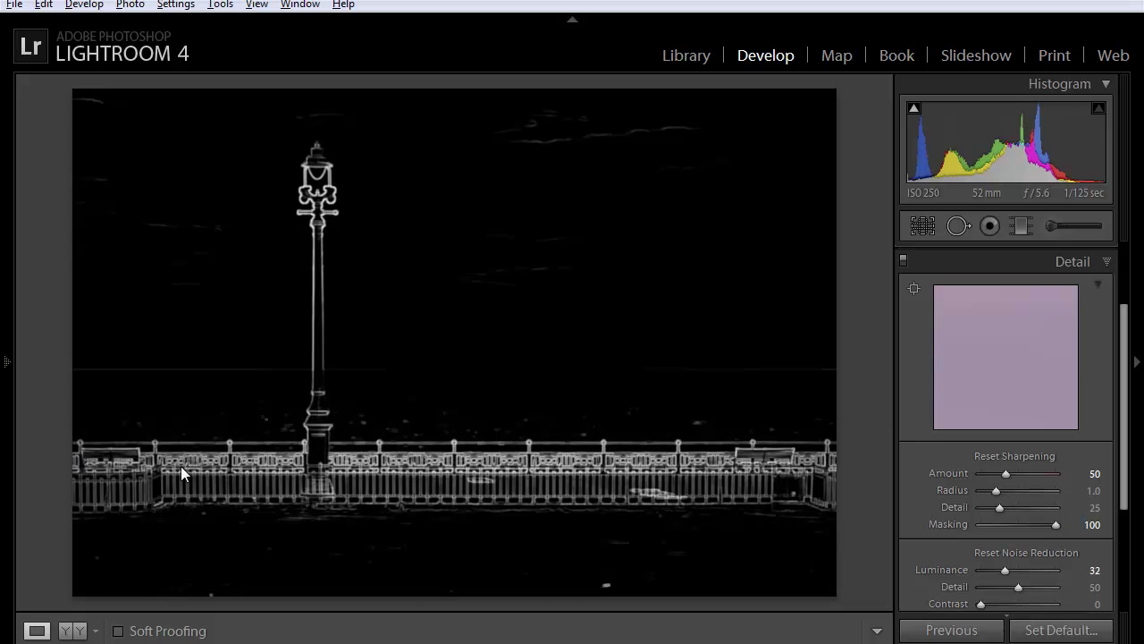
key("alt")
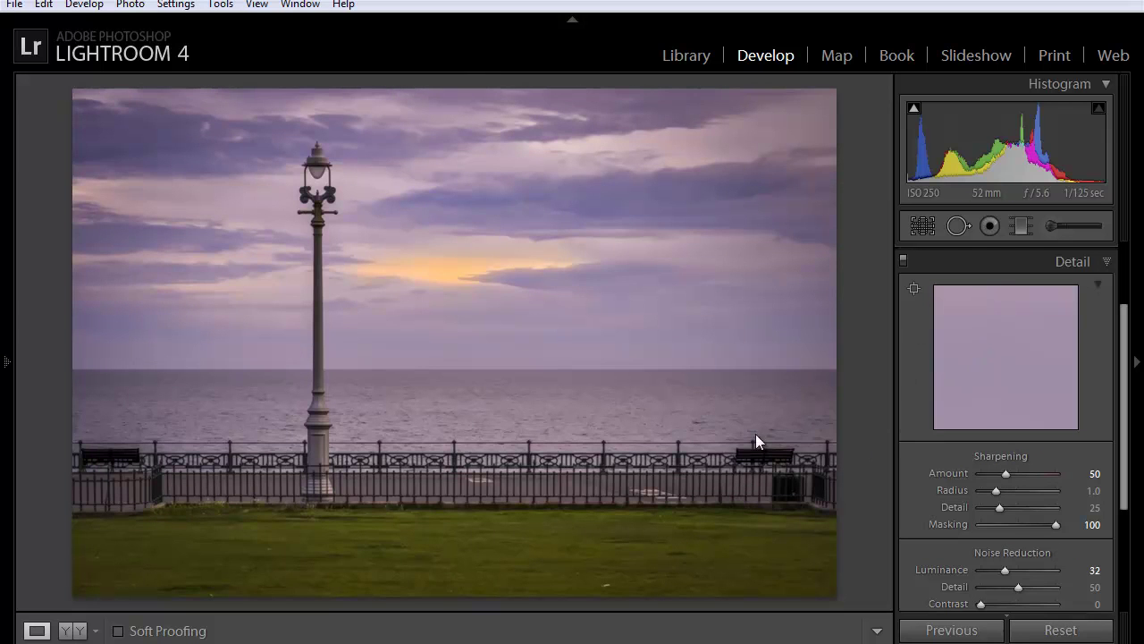
left_click(973, 263)
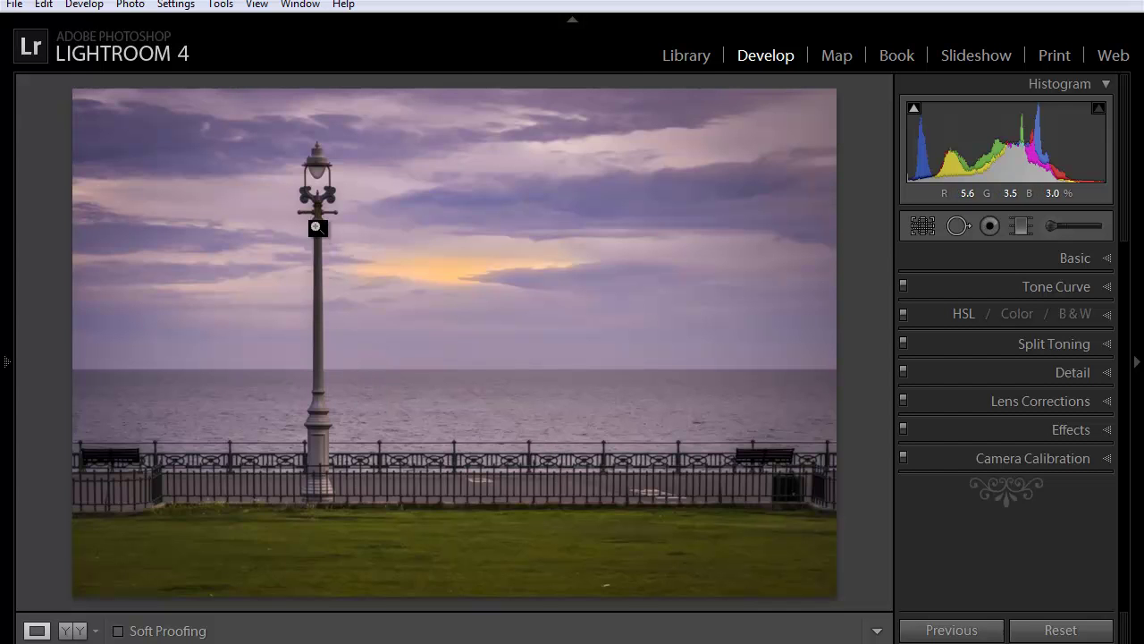
Step: Lighten the upper shaft of the lamp post with a Dodge (Lighten) adjustment brush at Exposure 0.25 and size 11
left_click(1049, 229)
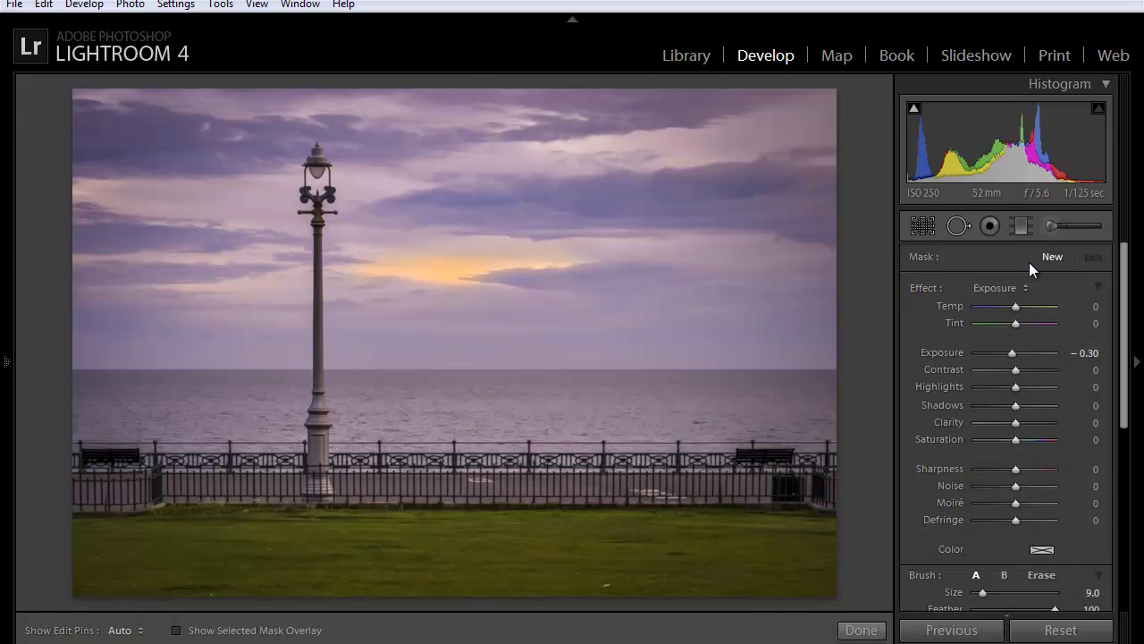
left_click(1011, 287)
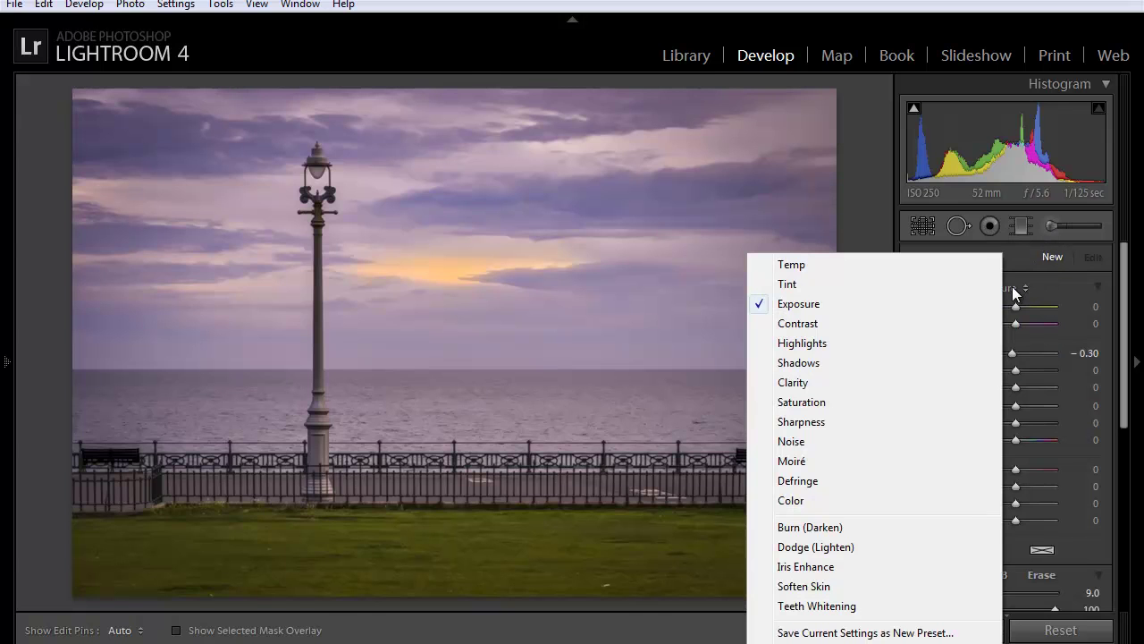
left_click(804, 546)
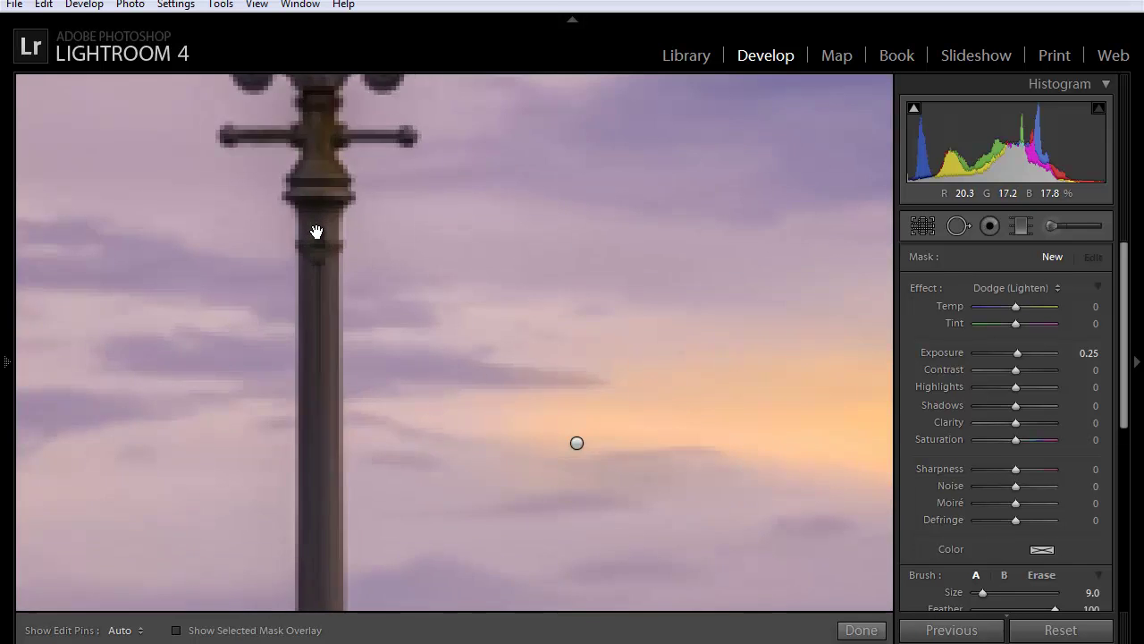
left_click(317, 233)
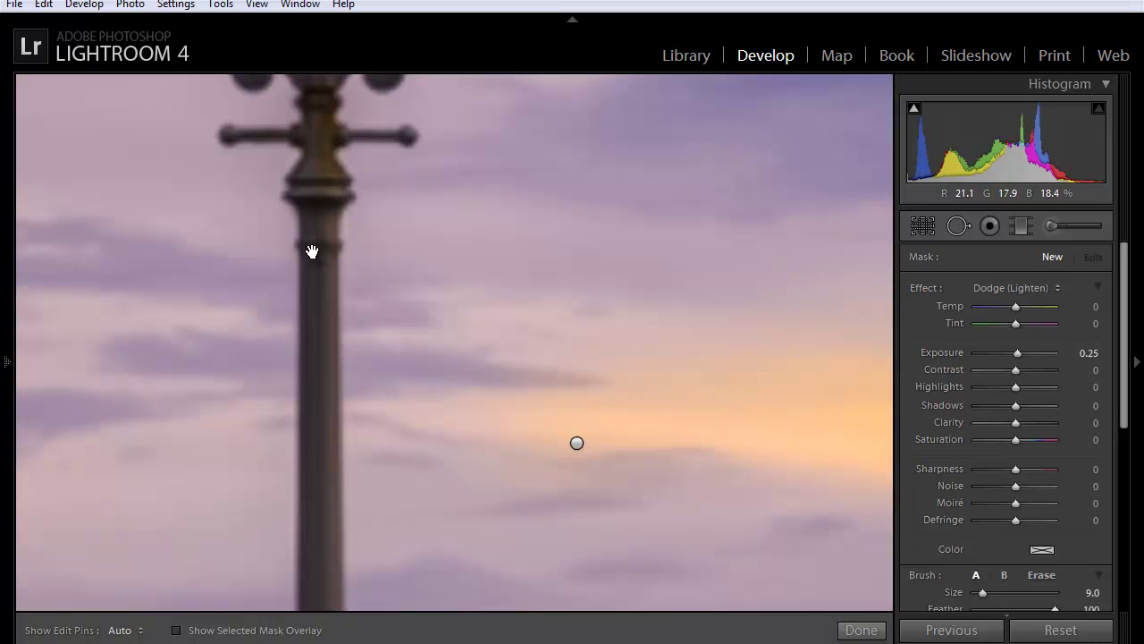
left_click_drag(417, 326, 485, 299)
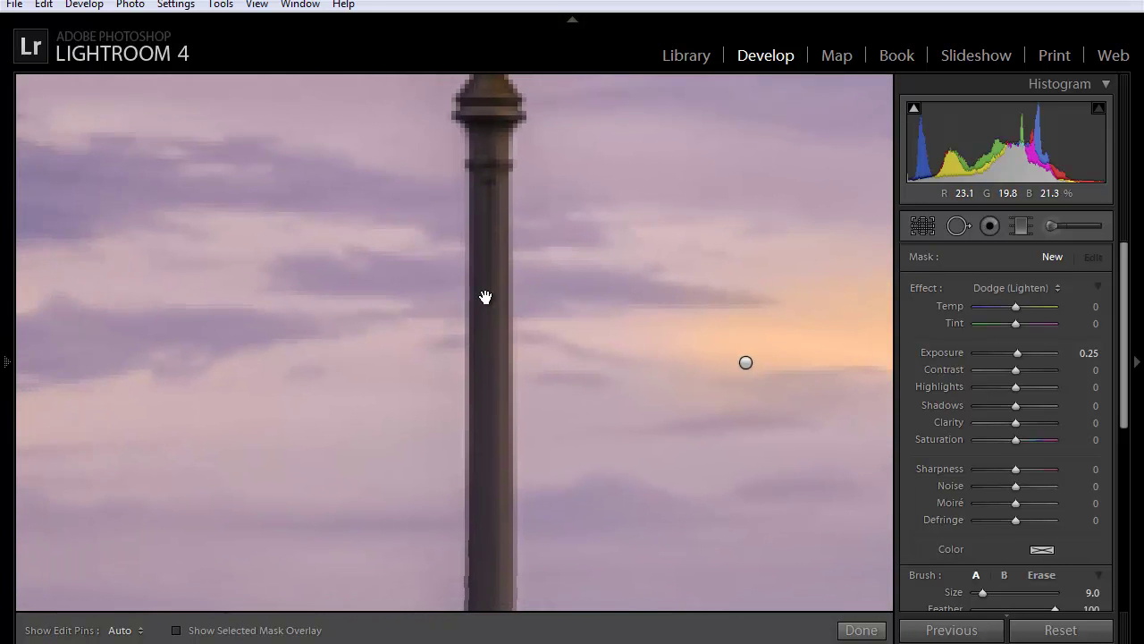
key("bracketright")
left_click_drag(488, 150, 489, 560)
key("h")
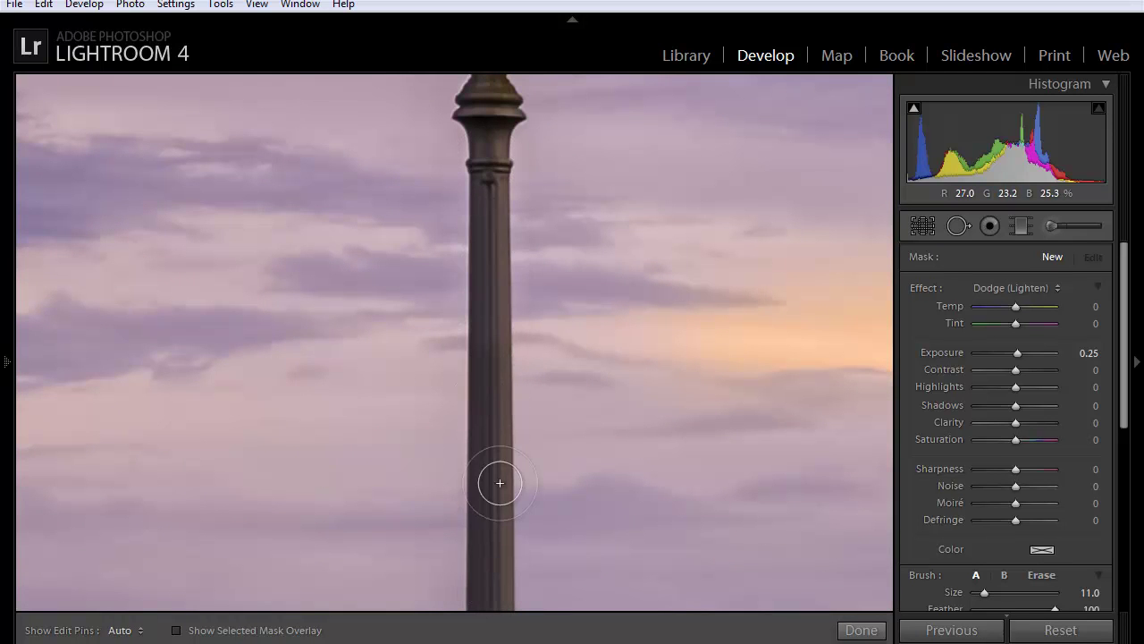
Step: Continue the Dodge (Lighten) brushing down the lower shaft of the lamp post, finish the adjustment and return to the whole photo
left_click_drag(493, 405, 493, 151)
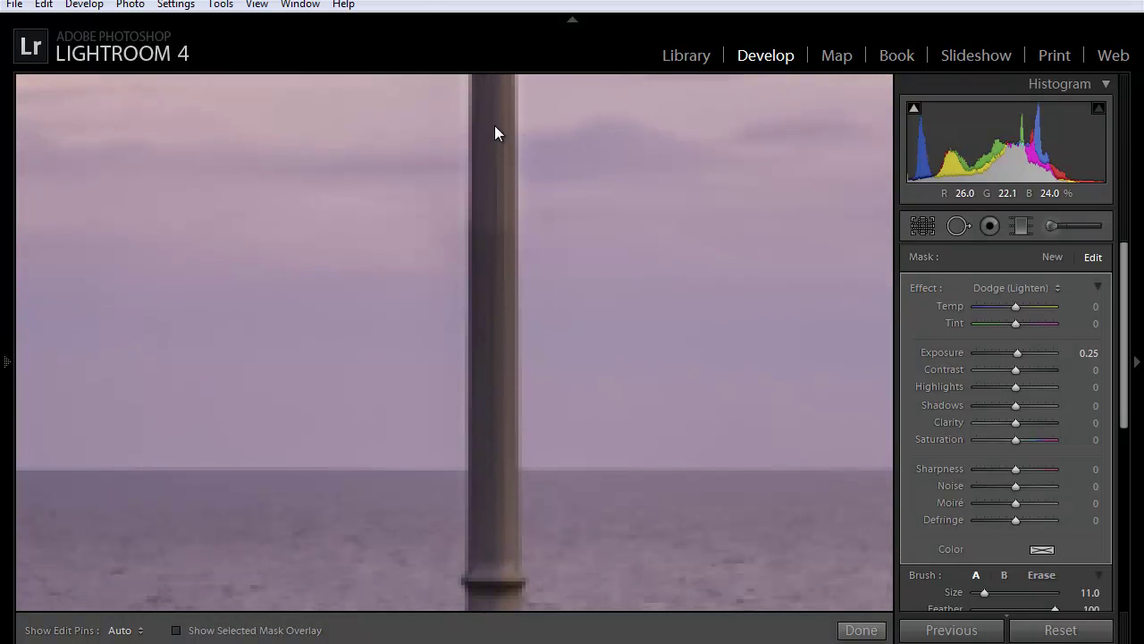
key("h")
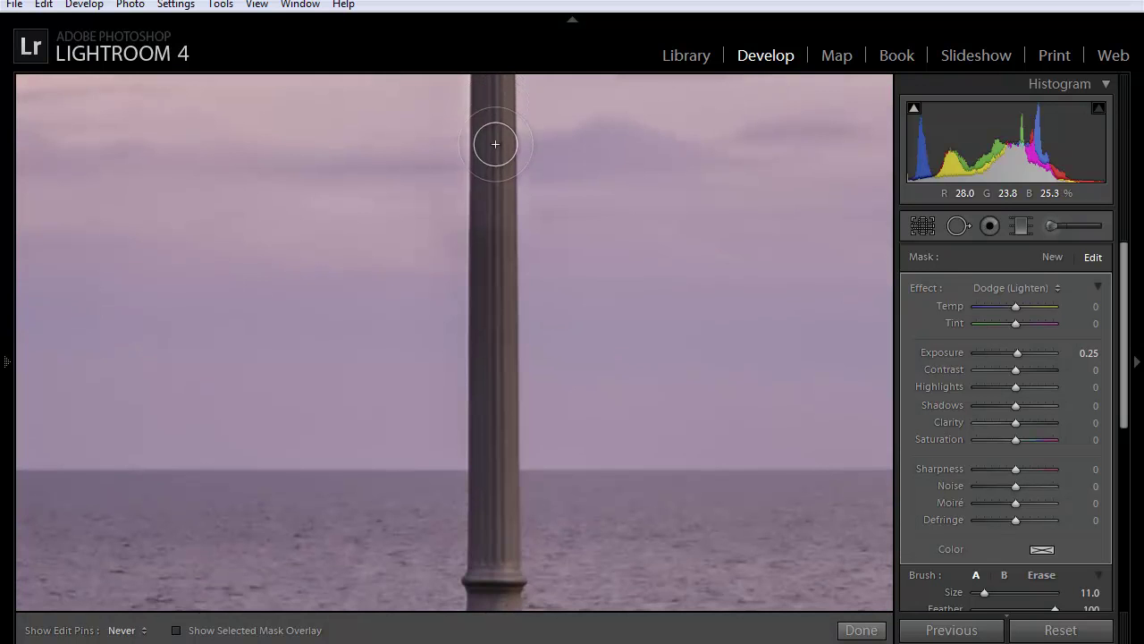
left_click_drag(495, 202, 497, 507)
left_click(862, 629)
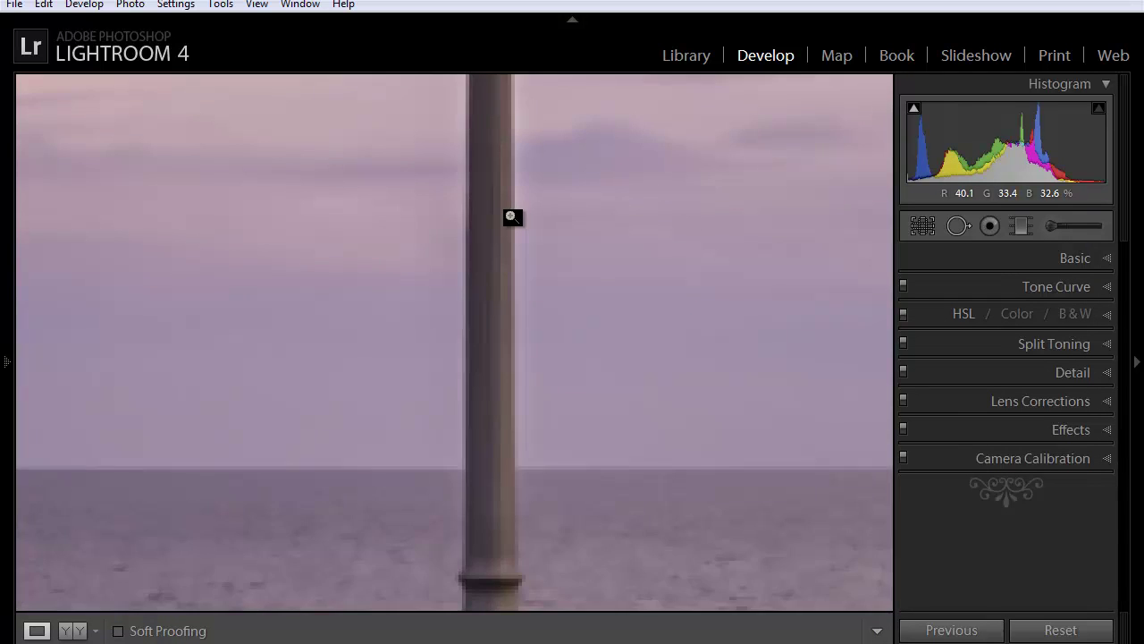
left_click(512, 216)
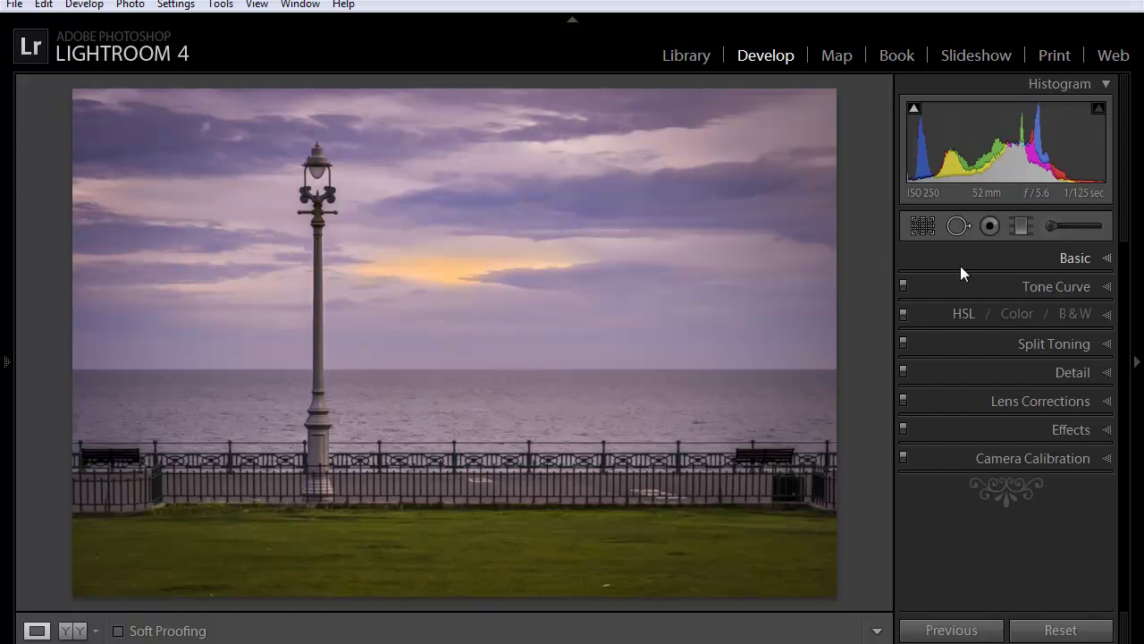
Step: Brighten the sea below the horizon with a new Exposure adjustment brush set to 0.20
left_click(1053, 228)
left_click(1017, 288)
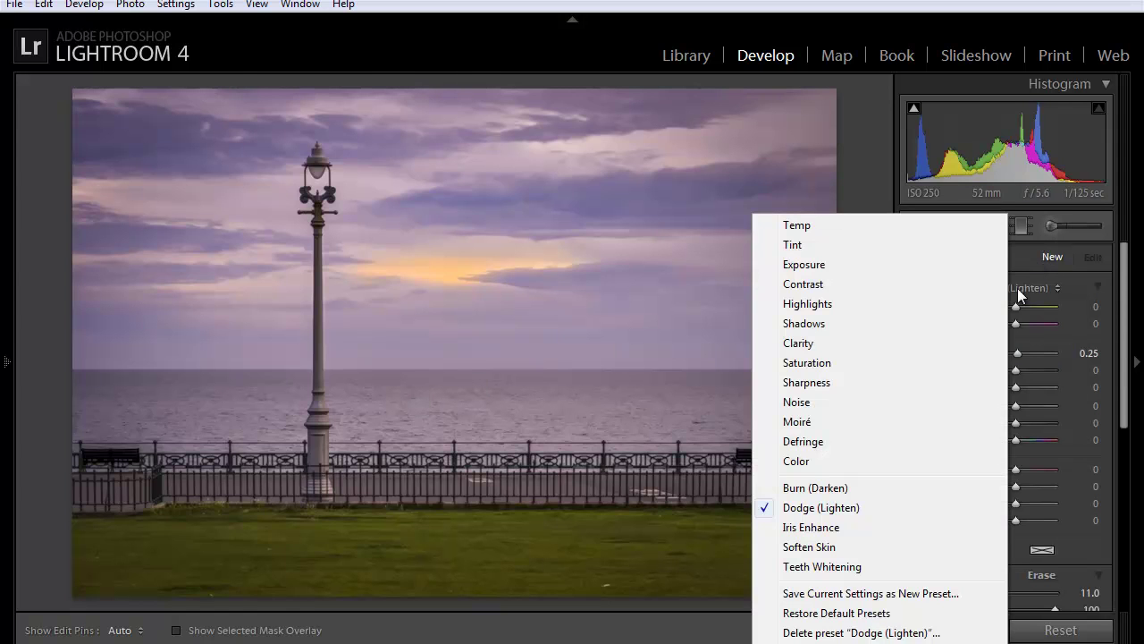
left_click(837, 269)
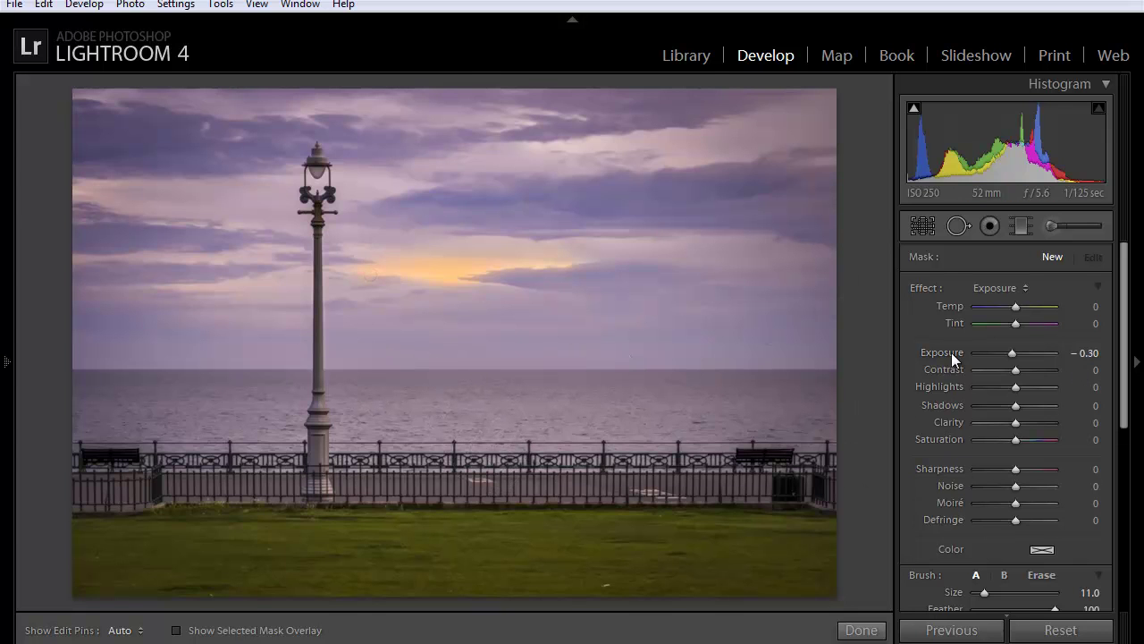
left_click_drag(1073, 356, 1082, 357)
mouse_move(375, 380)
left_mouse_down()
mouse_move(615, 401)
mouse_move(413, 393)
mouse_move(384, 412)
mouse_move(546, 430)
mouse_move(372, 430)
mouse_move(472, 449)
mouse_move(362, 433)
mouse_move(351, 407)
mouse_move(392, 401)
mouse_move(350, 393)
mouse_move(558, 429)
left_mouse_up()
key("h")
key("h")
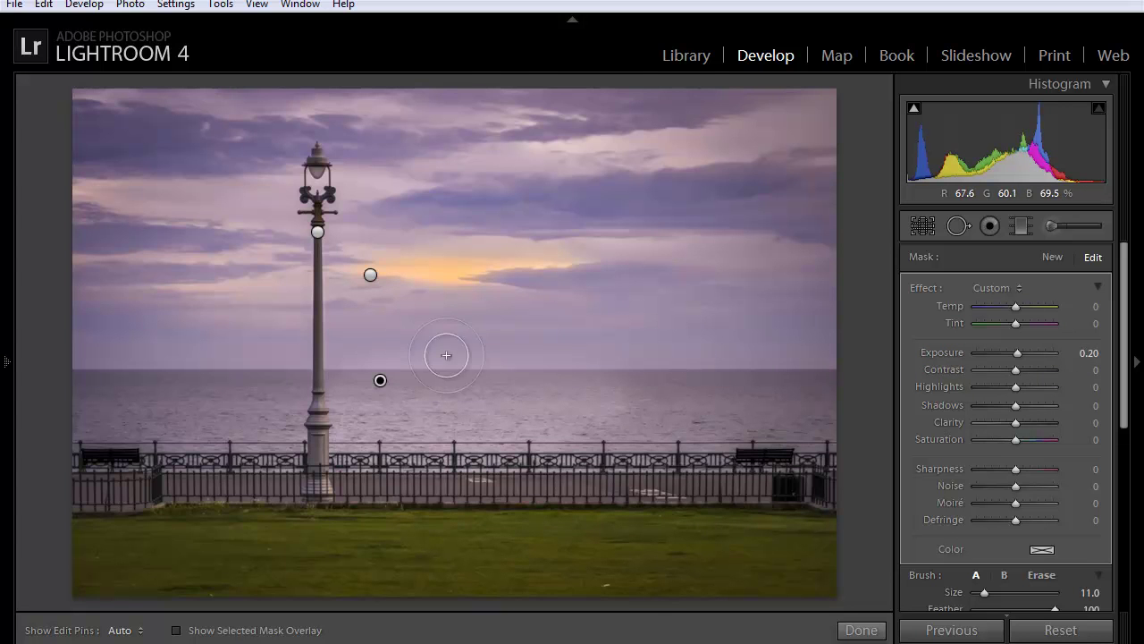
Step: Erase the brightening that spills into the sky along the horizon, using a size 6 eraser brush
key("alt")
scroll(655, 339, "down", 2)
key("h")
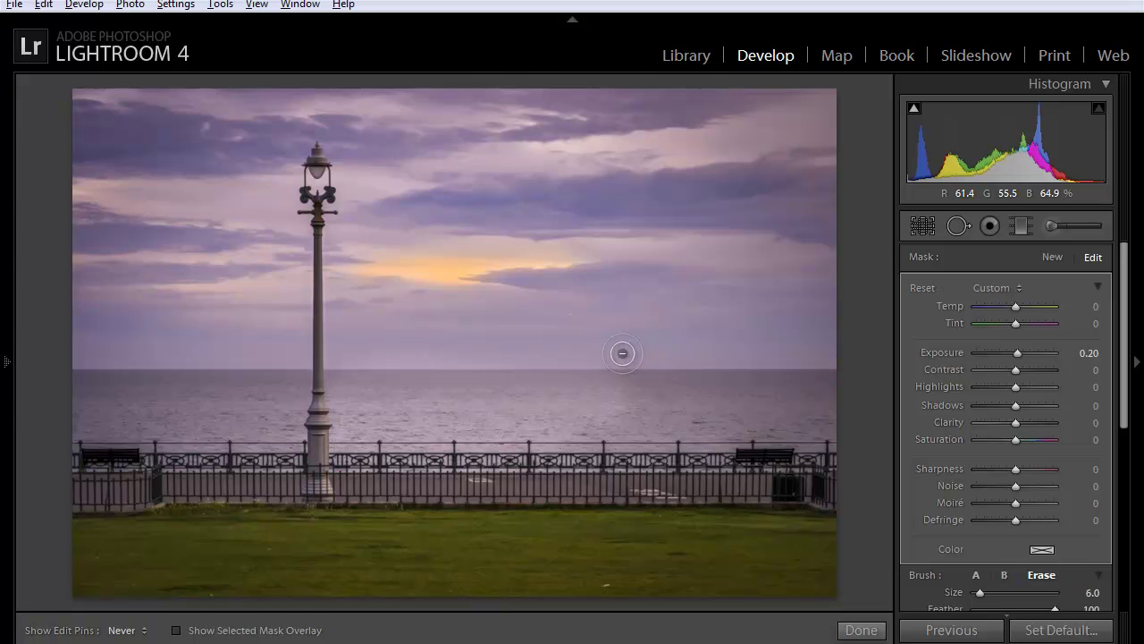
mouse_move(483, 353)
left_mouse_down()
mouse_move(265, 353)
mouse_move(553, 355)
mouse_move(303, 355)
mouse_move(331, 370)
left_mouse_up()
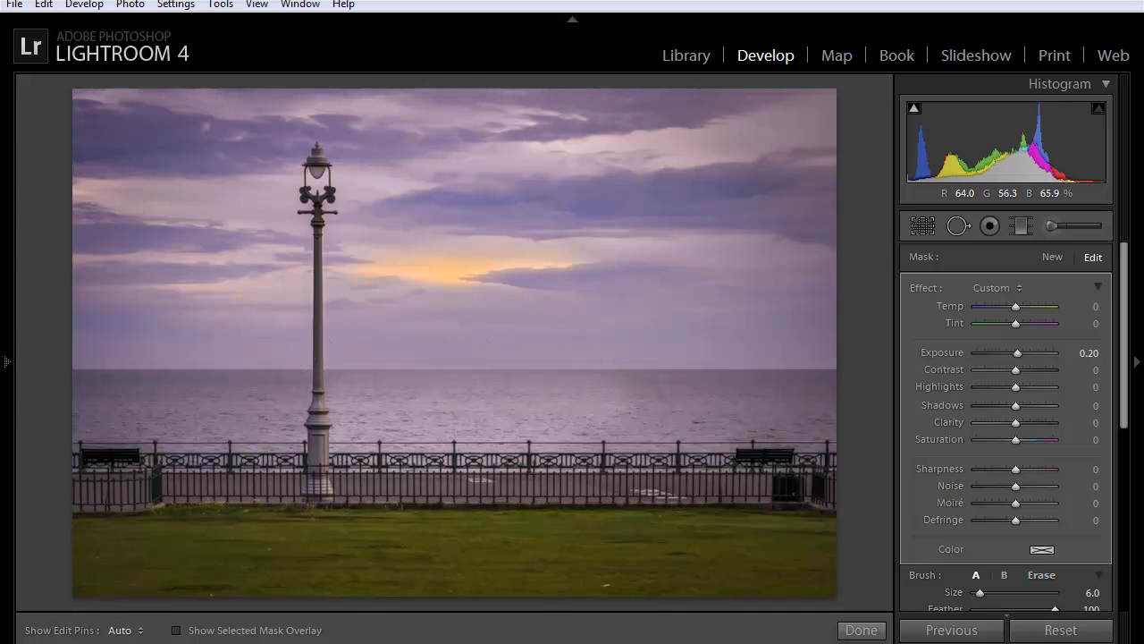
Step: Rework the brightened sea right of the lamp post, painting with a size 10 brush and erasing with a size 6 eraser
key("bracketleft")
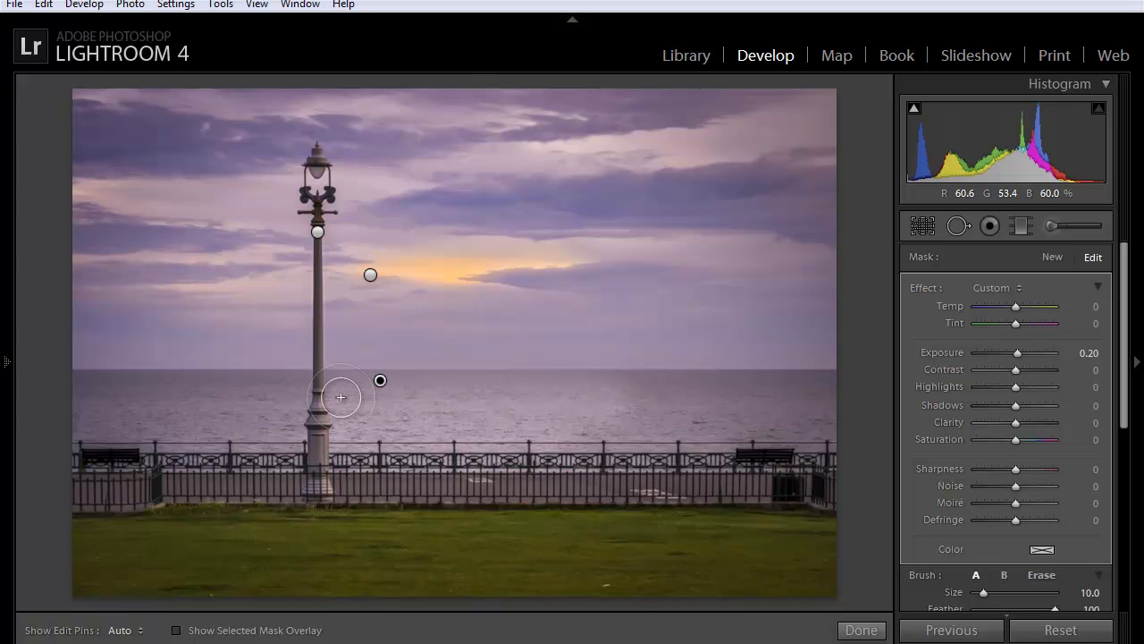
key("h")
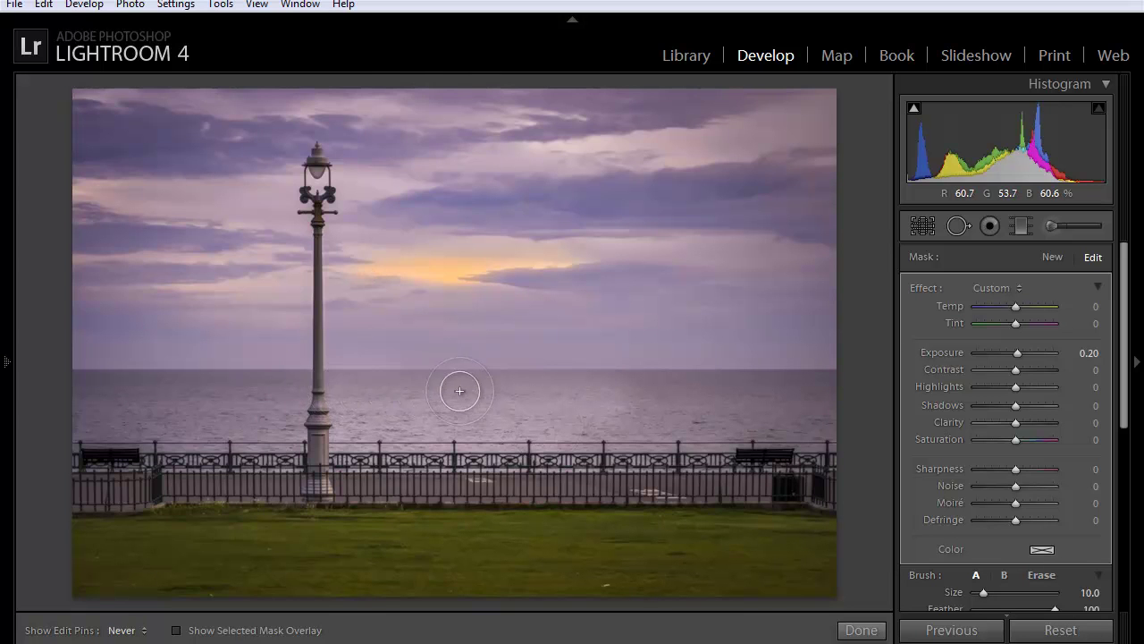
key("h")
key("alt")
key("h")
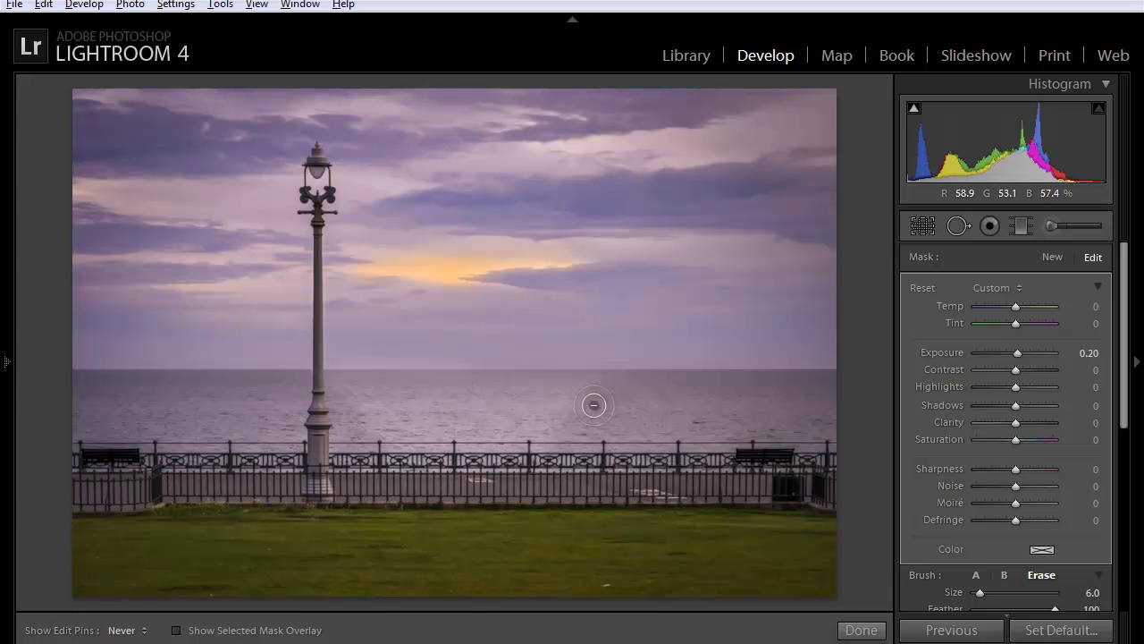
key("h")
key("h")
key("h")
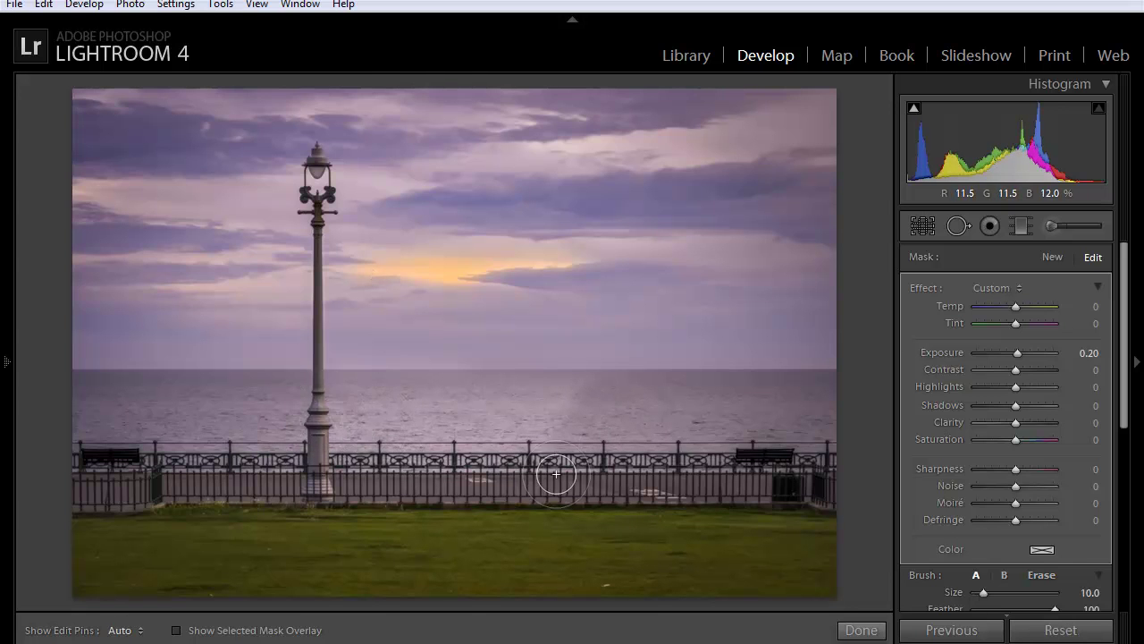
key("h")
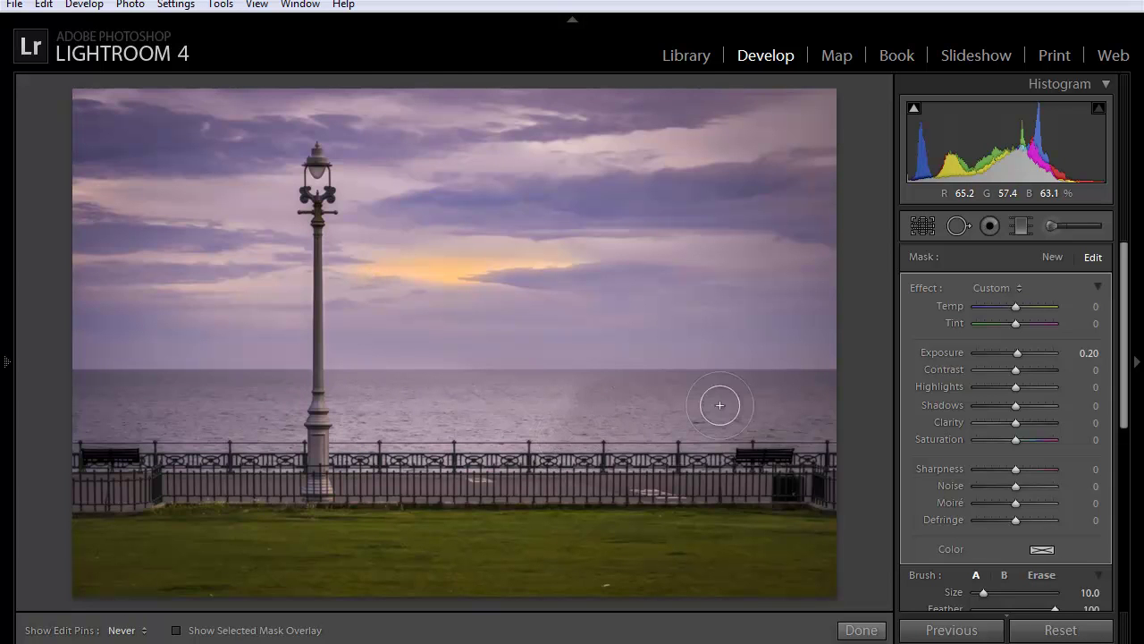
key("h")
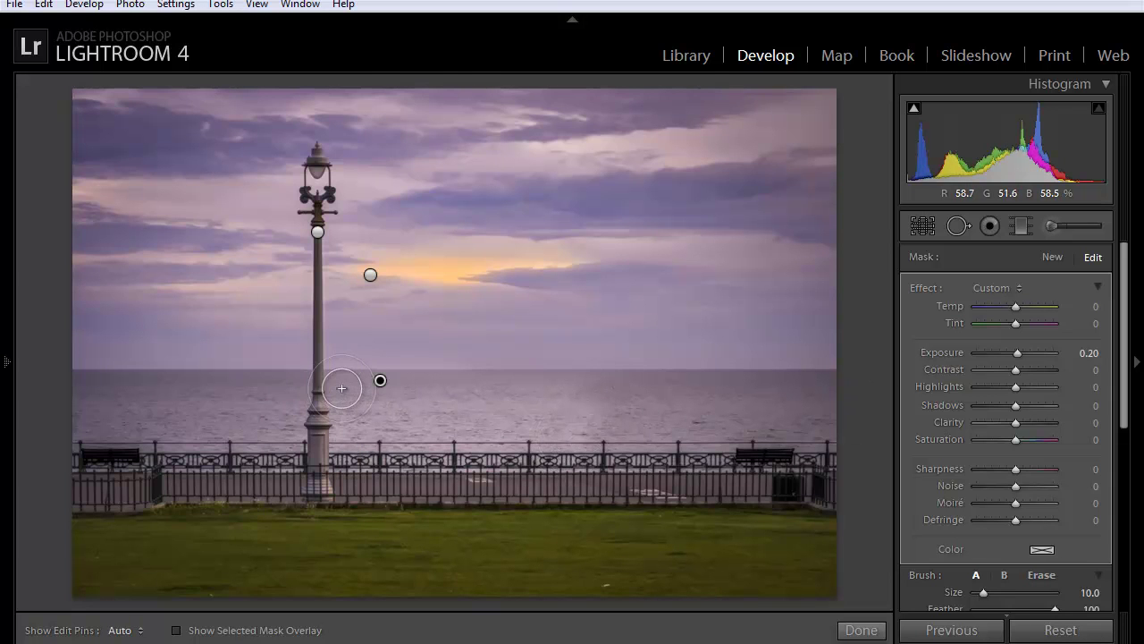
Step: Refine the sea mask with a size 7 brush, erasing part of the brightening right of centre with the size 6 eraser
scroll(332, 386, "down", 3)
key("h")
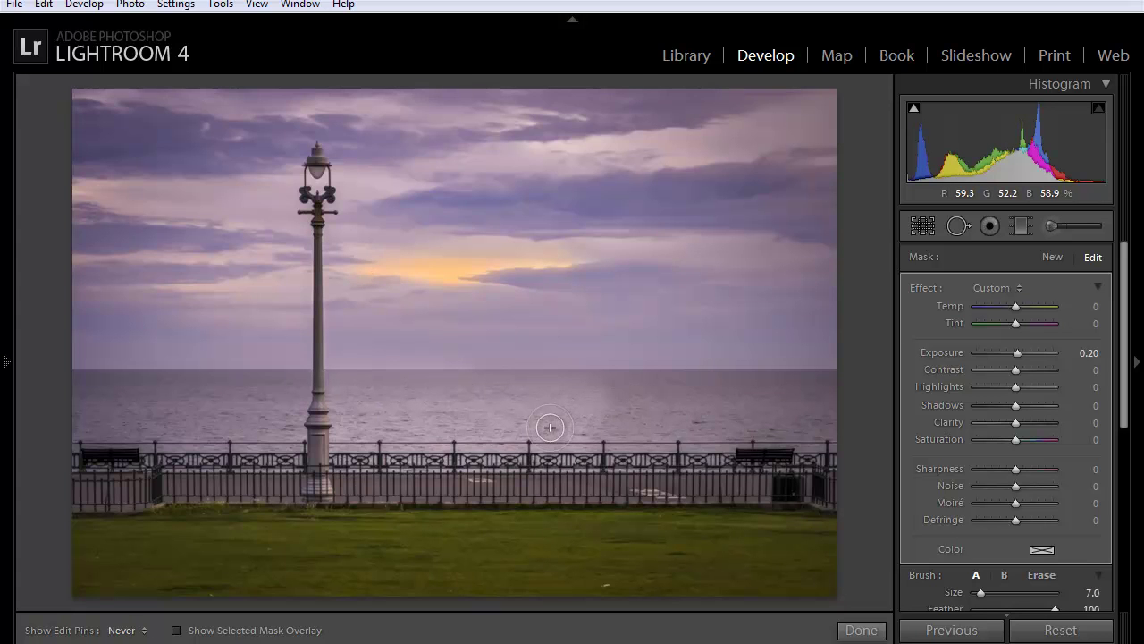
key("h")
key("alt")
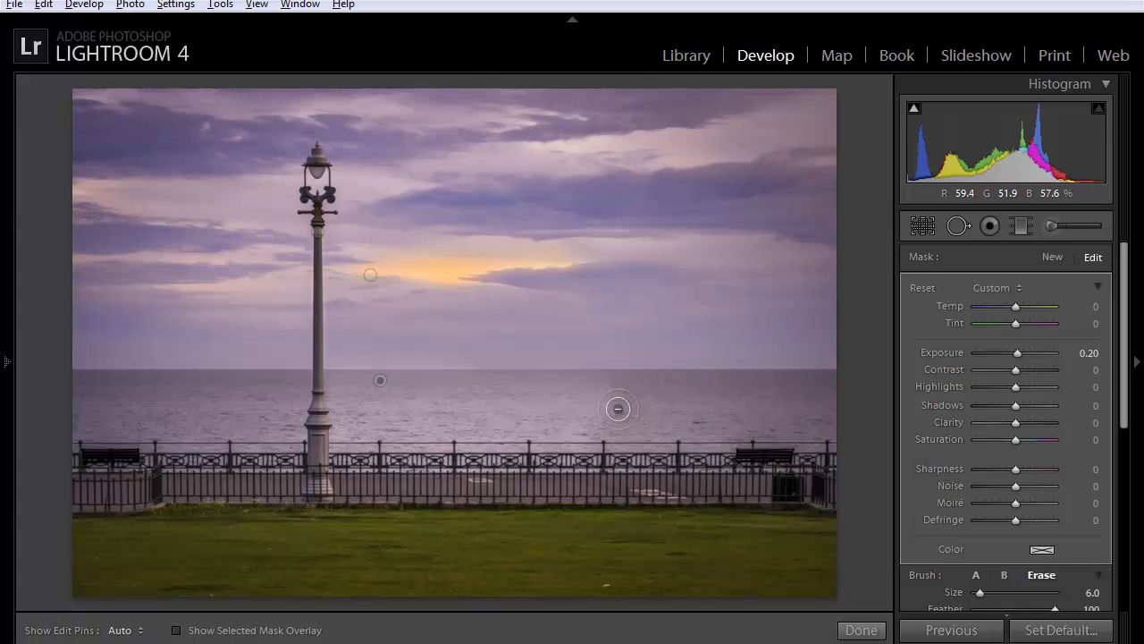
key("h")
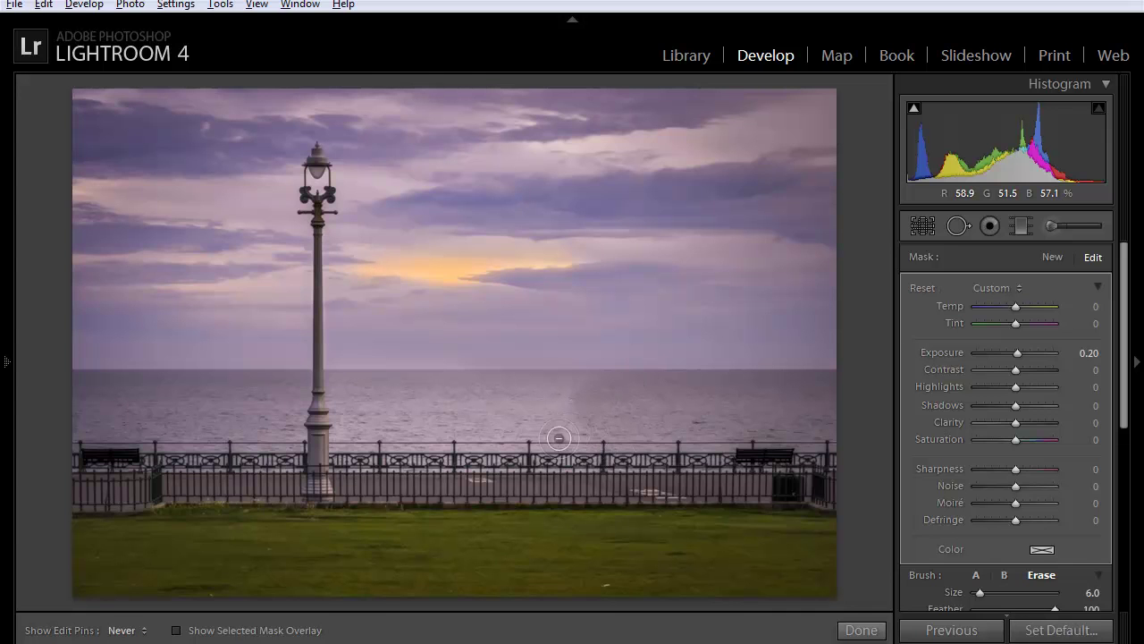
key("h")
key("alt")
key("h")
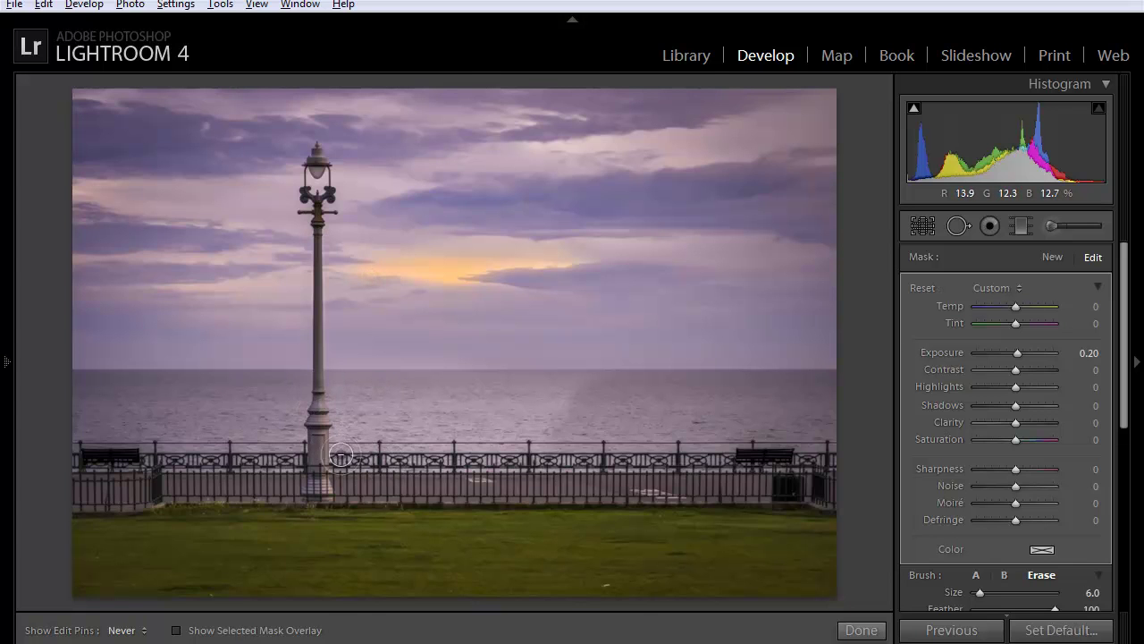
key("h")
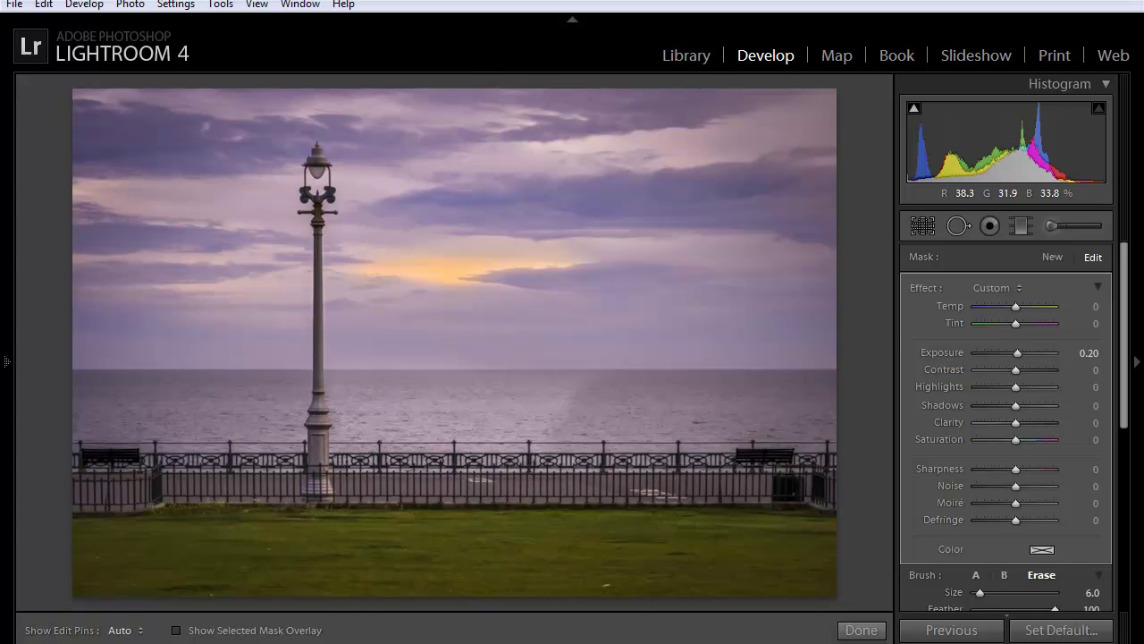
Step: Set the sea brush adjustment's Exposure to 0.10 and finish the adjustment
left_click(1086, 354)
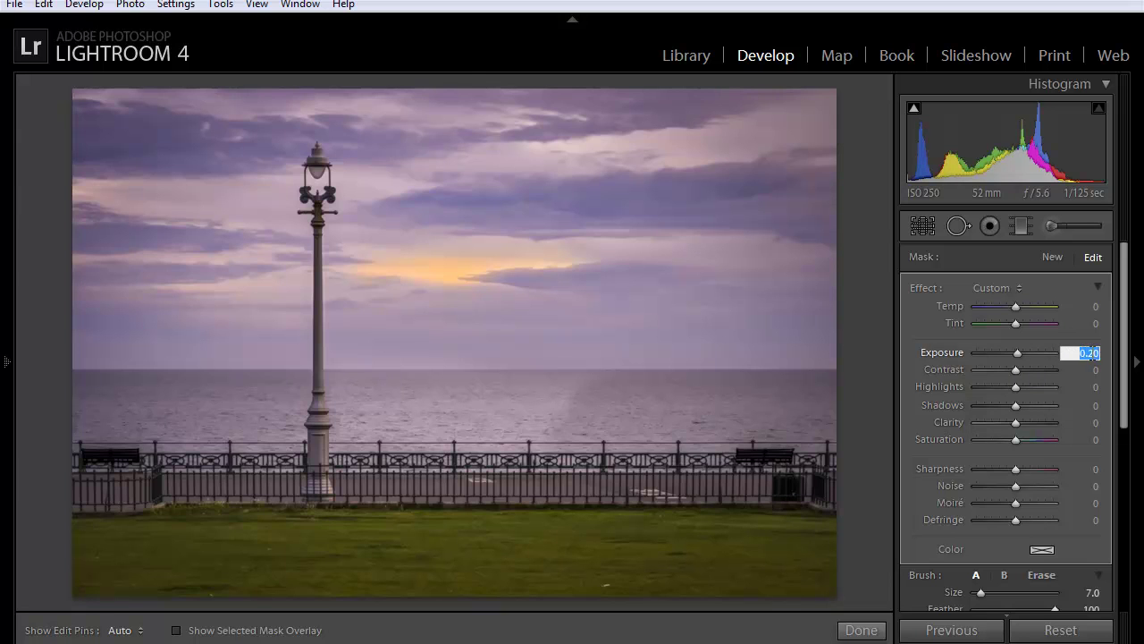
key("Return")
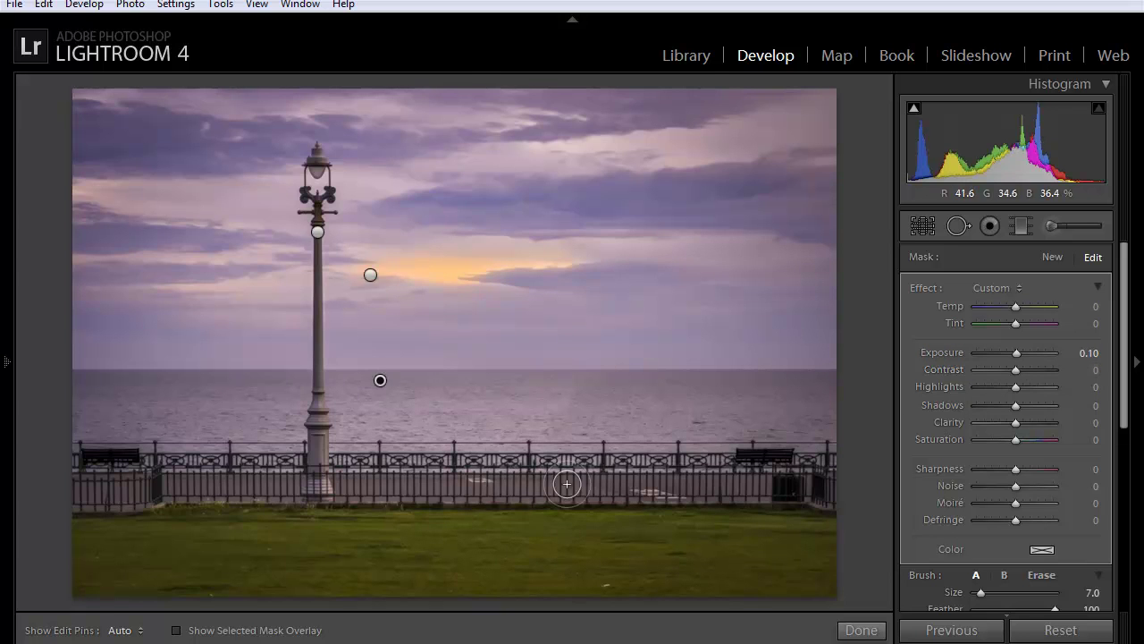
left_click(863, 629)
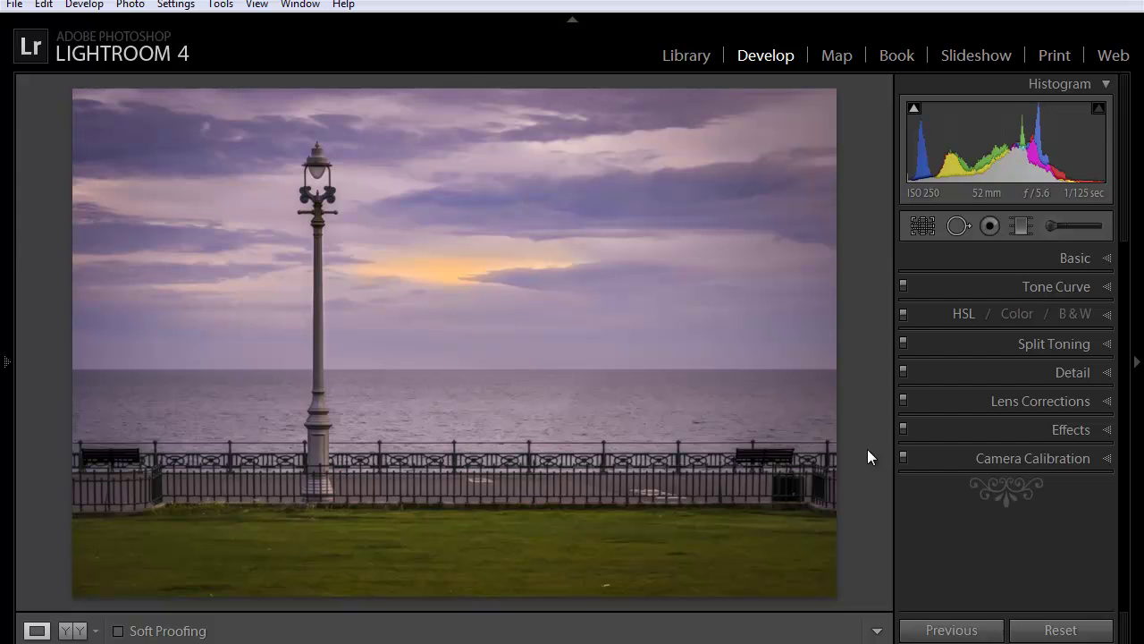
Step: Brighten the grass with a new size 7 Exposure brush at 0.30, lower its Exposure slightly and finish the adjustment
left_click(1051, 226)
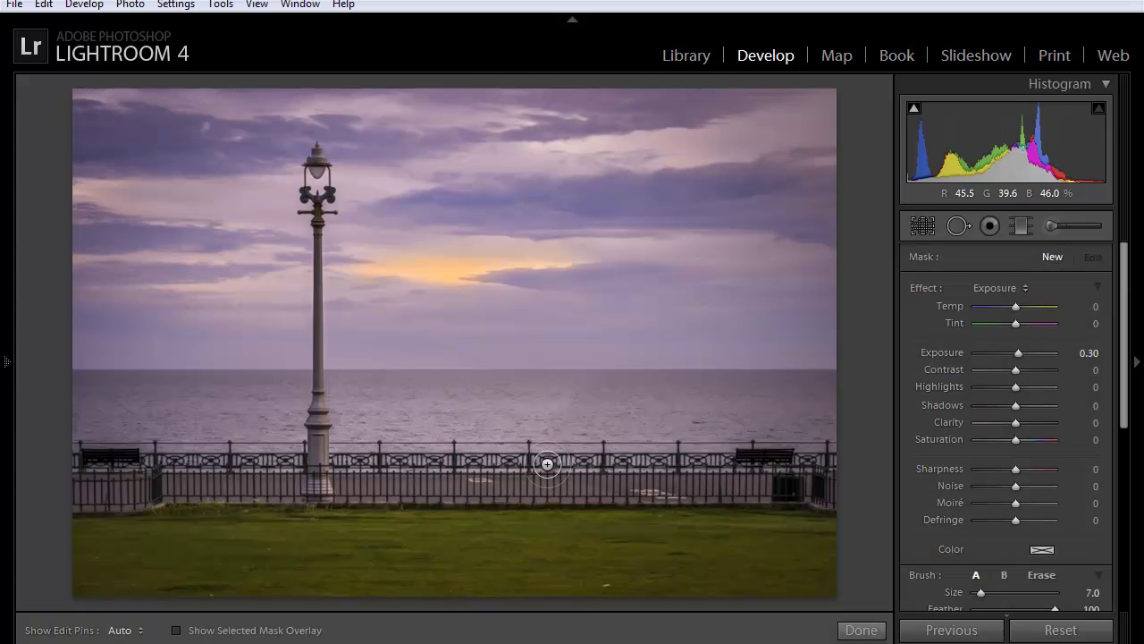
key("h")
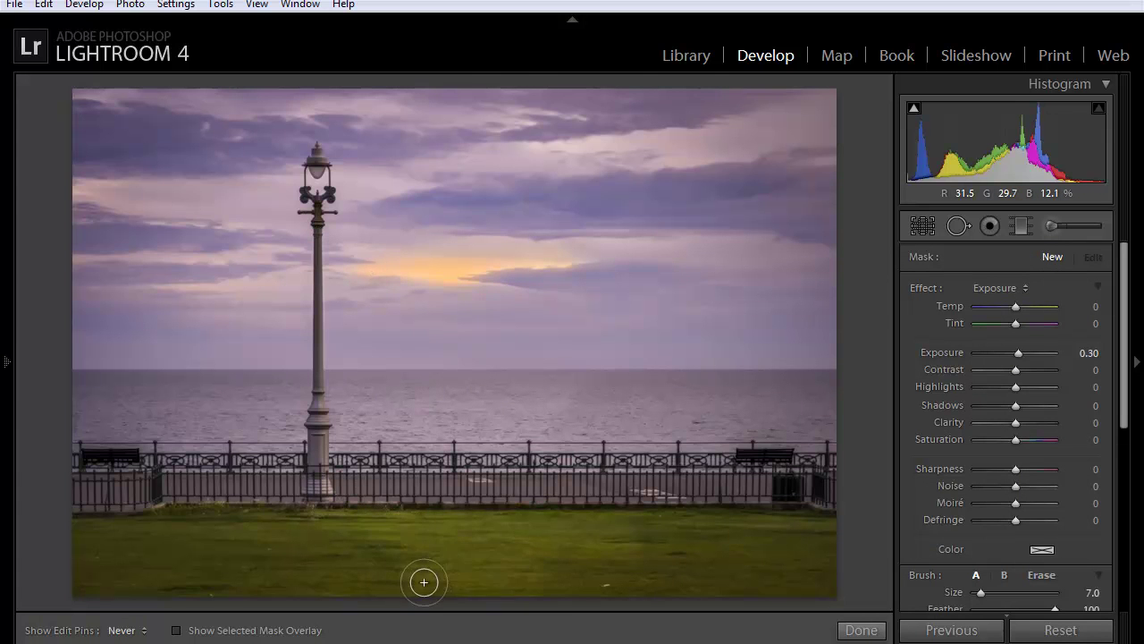
key("h")
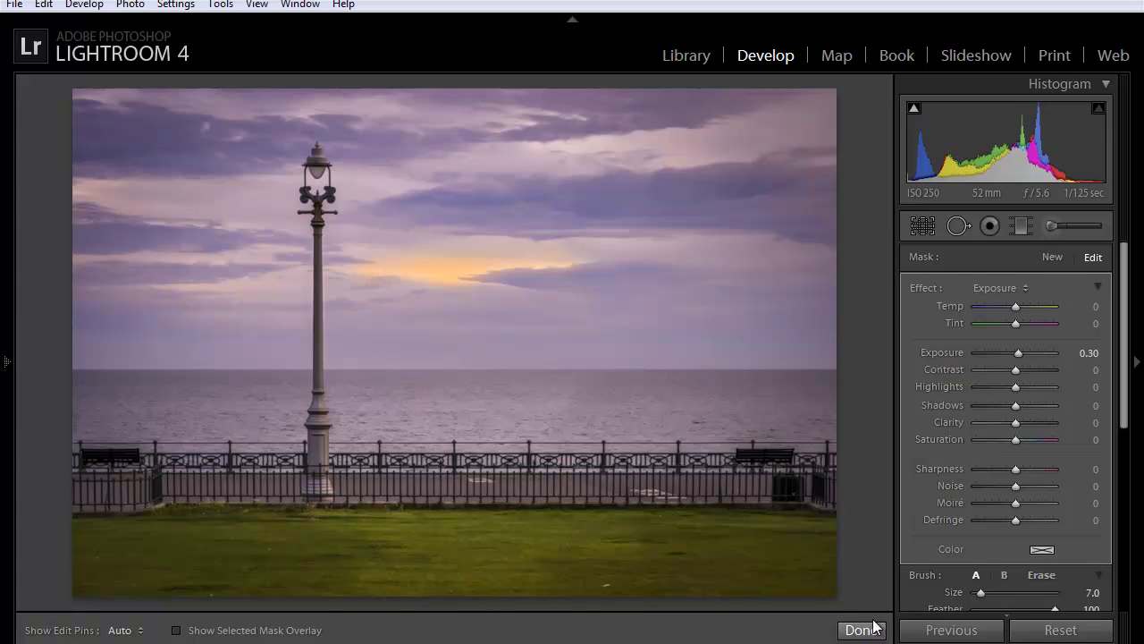
left_click_drag(1087, 356, 1084, 358)
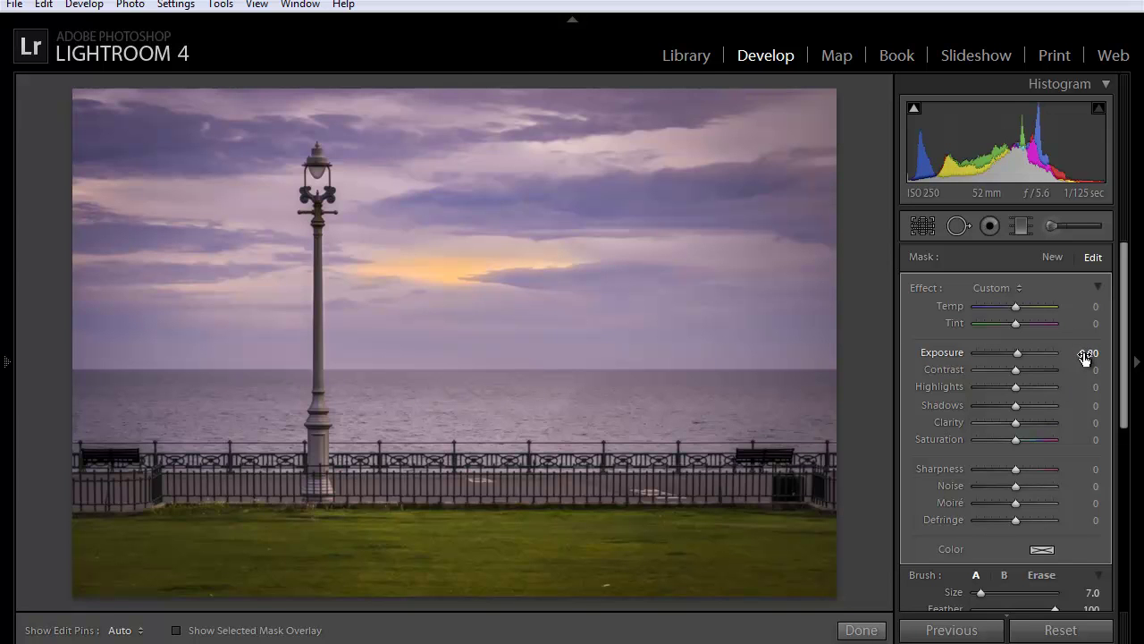
left_click(863, 631)
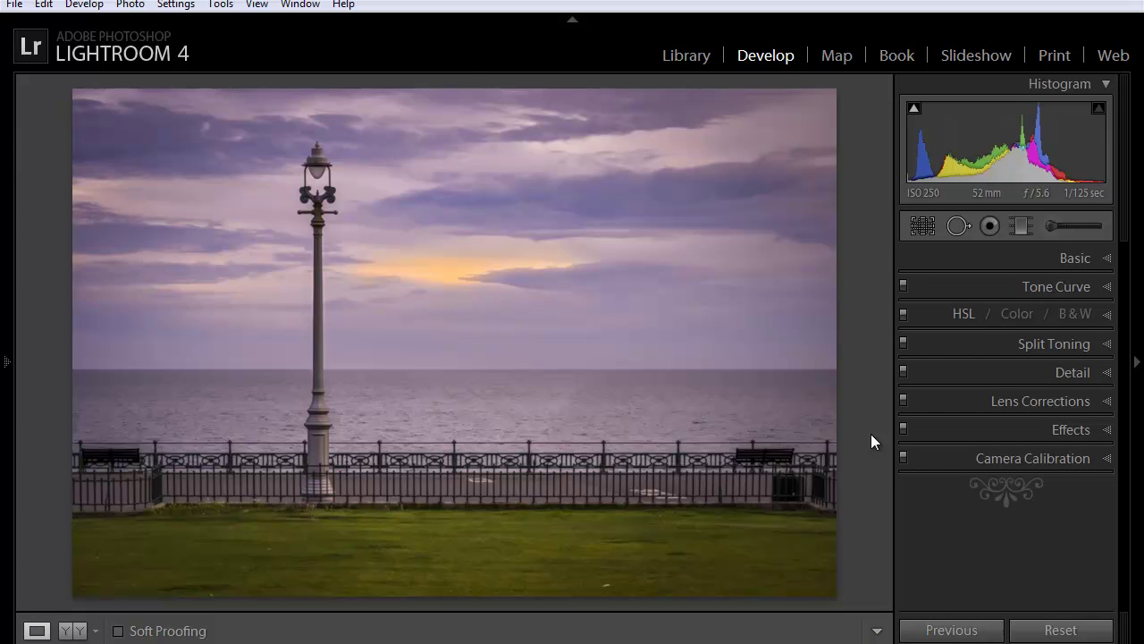
Step: Compare the edited photo with its original before version and return to the edited view
key("backslash")
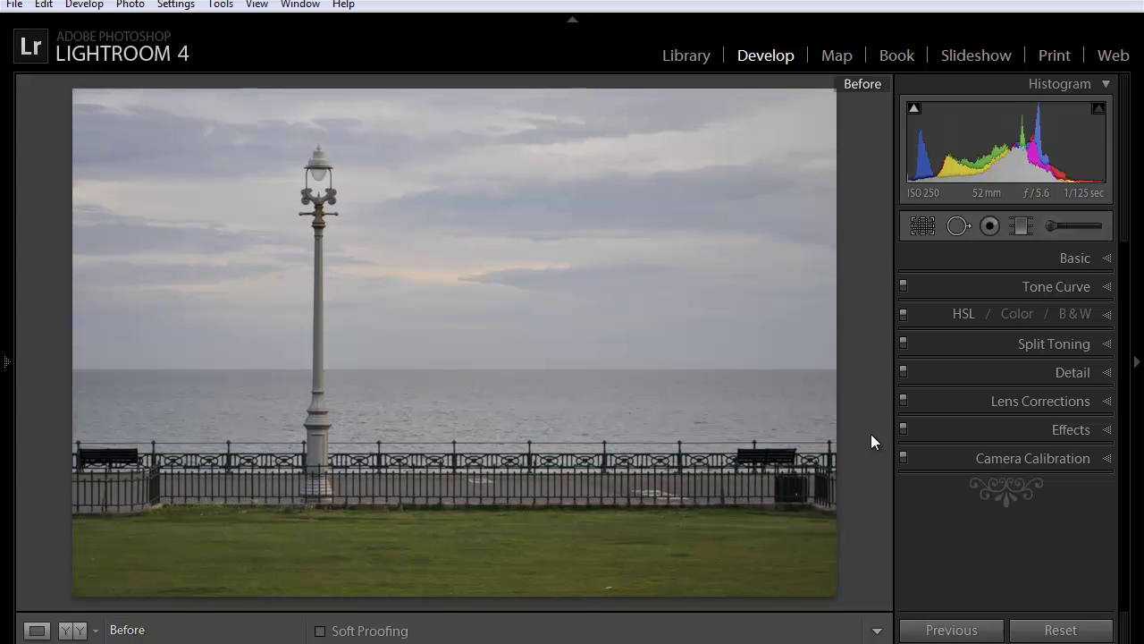
key("backslash")
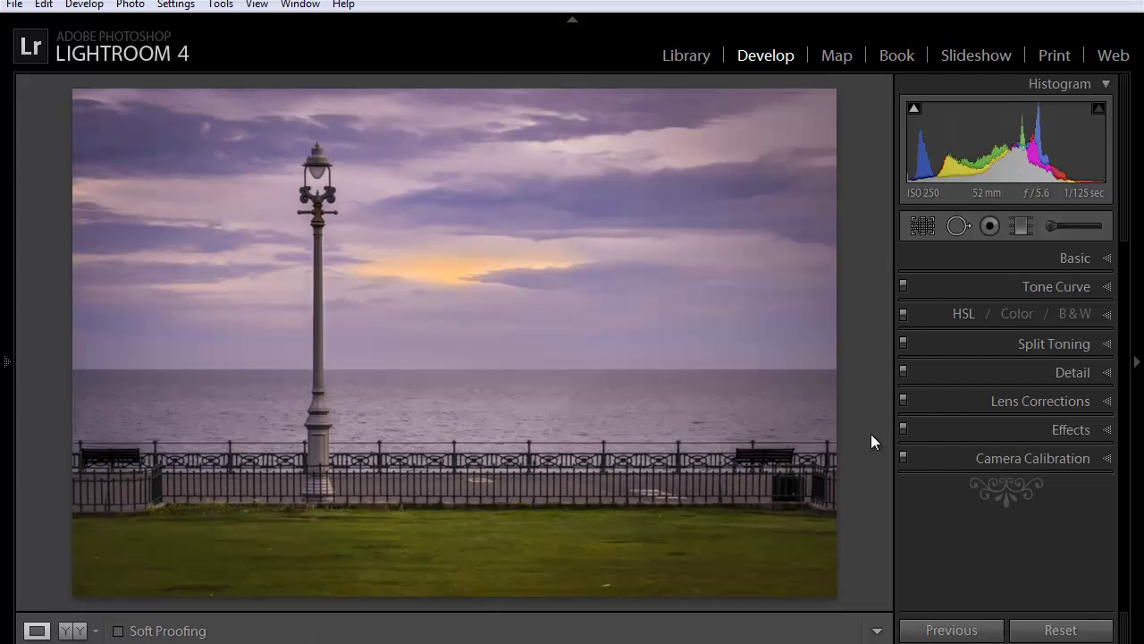